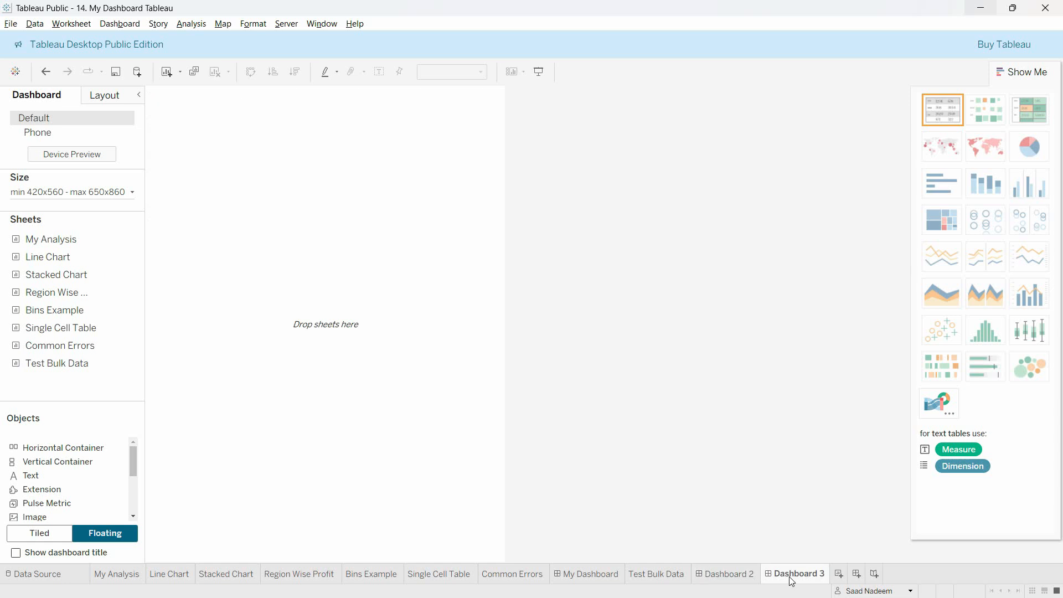
Step: Rename the Dashboard 3 sheet as "Final dashboard"
double_click(791, 574)
text(Final dashboard)
key(Return)
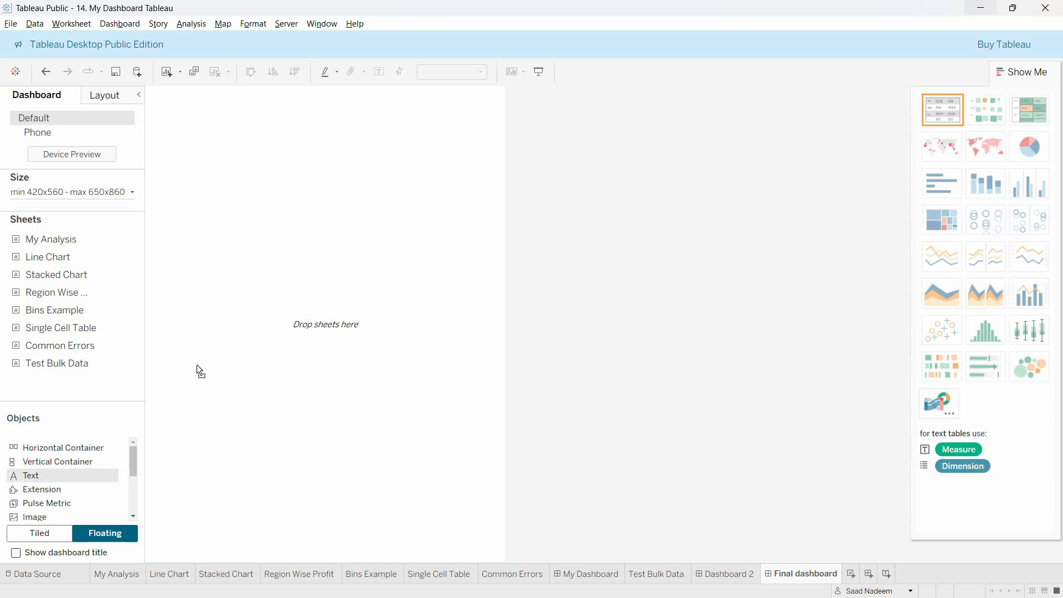
Step: Add a floating text object at the top of the dashboard reading "My Dashboard" in size 15, bold and underlined
drag(197, 366, 173, 94)
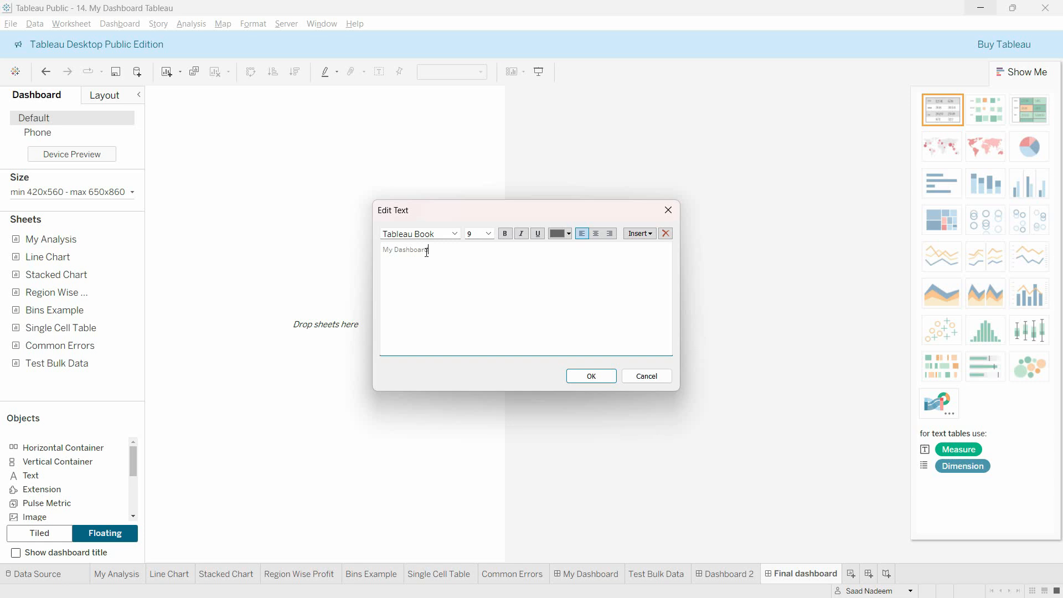
drag(428, 250, 382, 249)
click(488, 233)
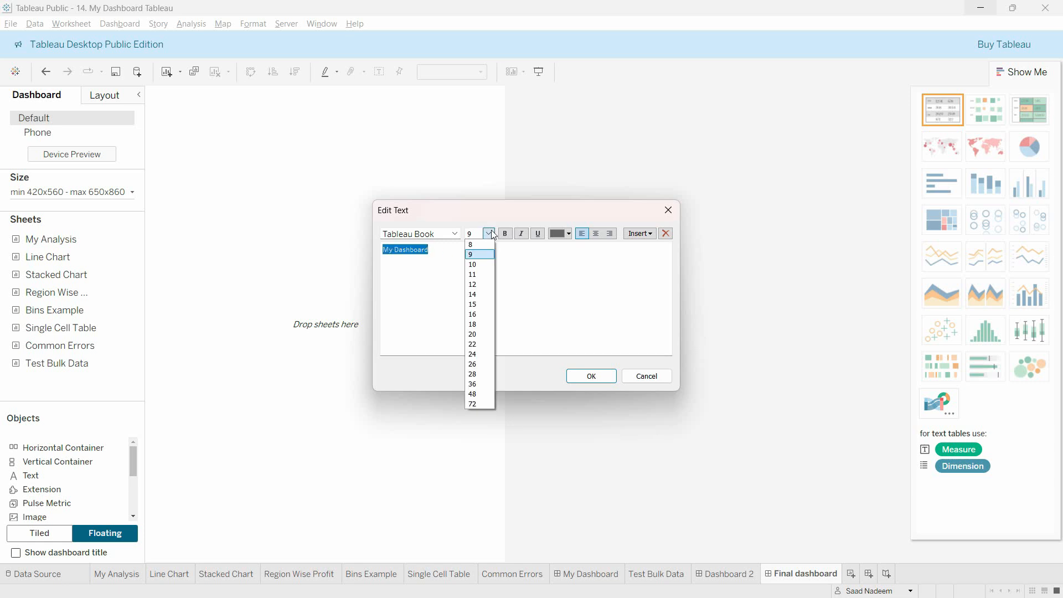
click(475, 303)
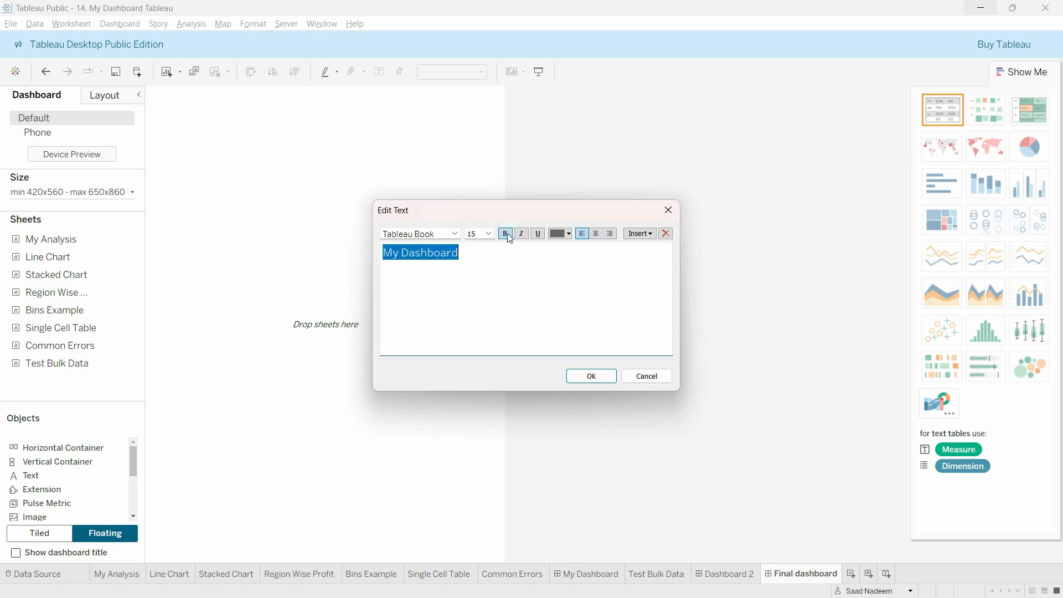
click(506, 233)
click(537, 233)
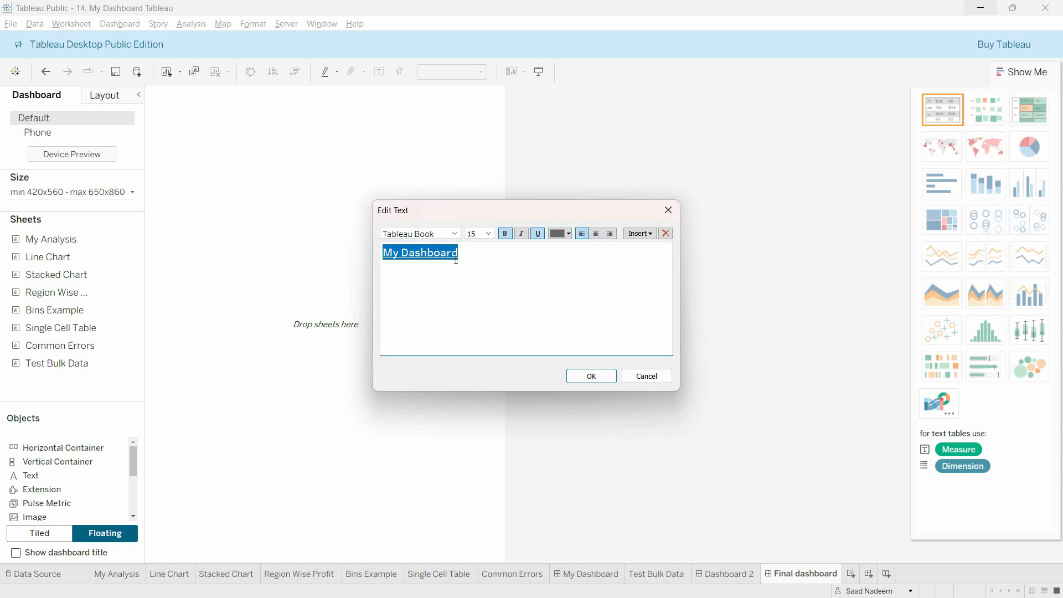
click(490, 263)
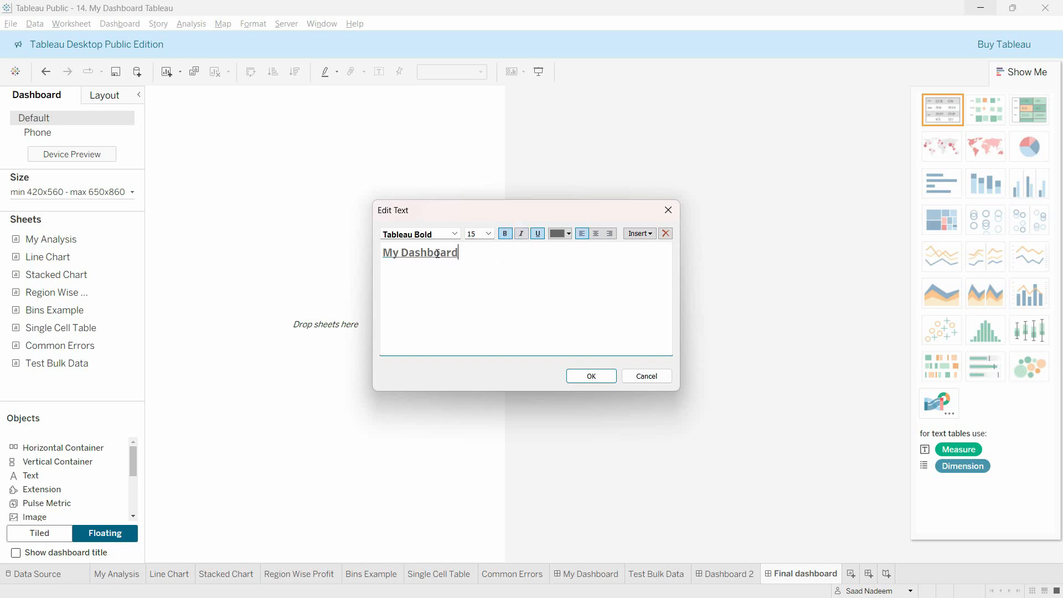
Step: Color the "My Dashboard" text blue and confirm the text object
triple_click(437, 253)
click(569, 233)
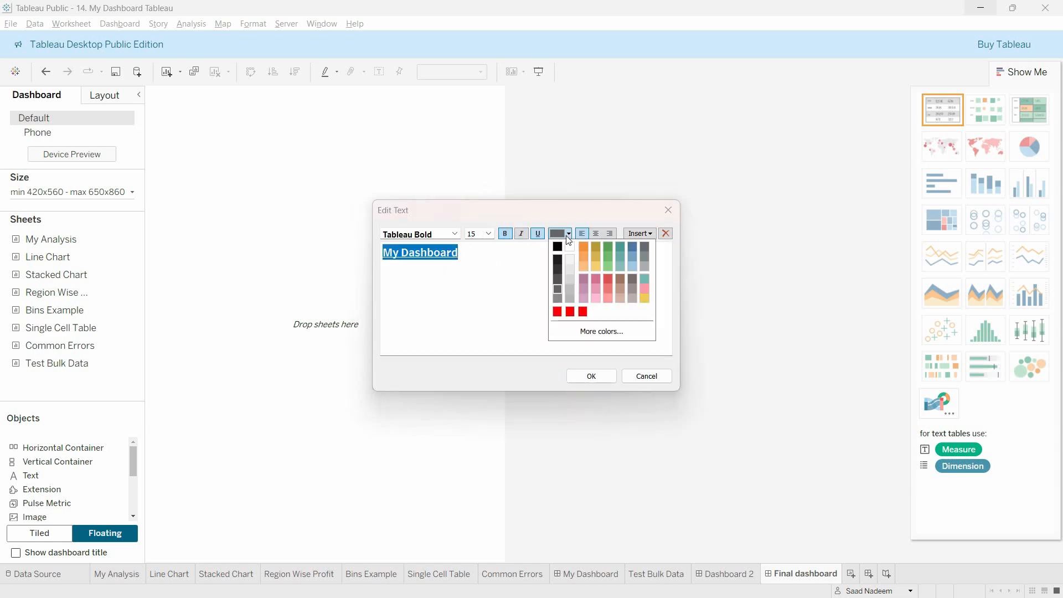
click(635, 247)
click(561, 275)
click(591, 376)
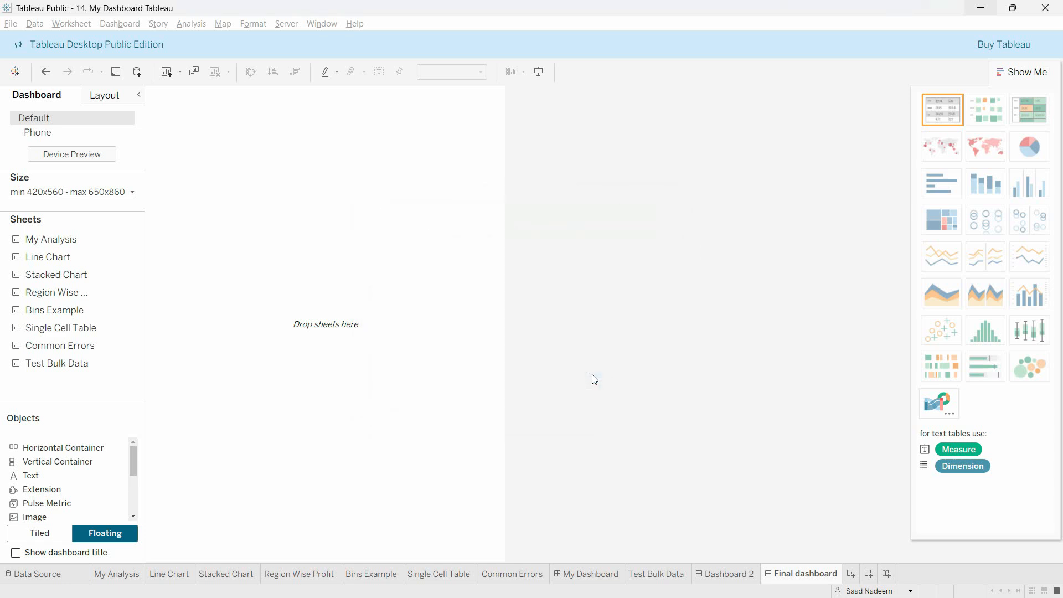
Step: Enlarge the "My Dashboard" text box and move it toward the horizontal middle of the dashboard
click(347, 170)
click(235, 112)
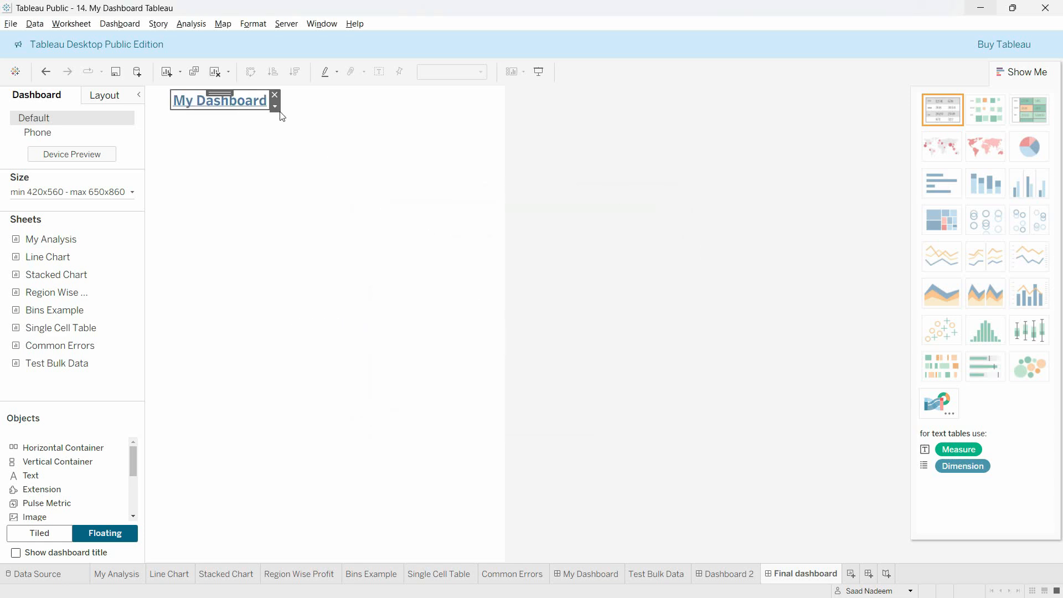
drag(169, 105, 158, 118)
click(275, 141)
click(227, 115)
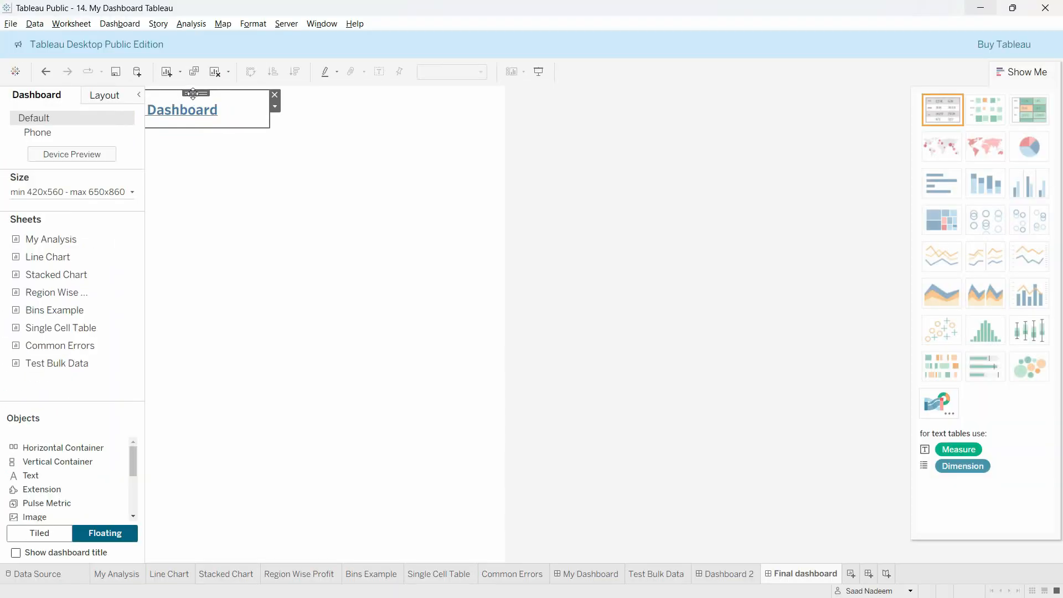
drag(192, 93, 313, 97)
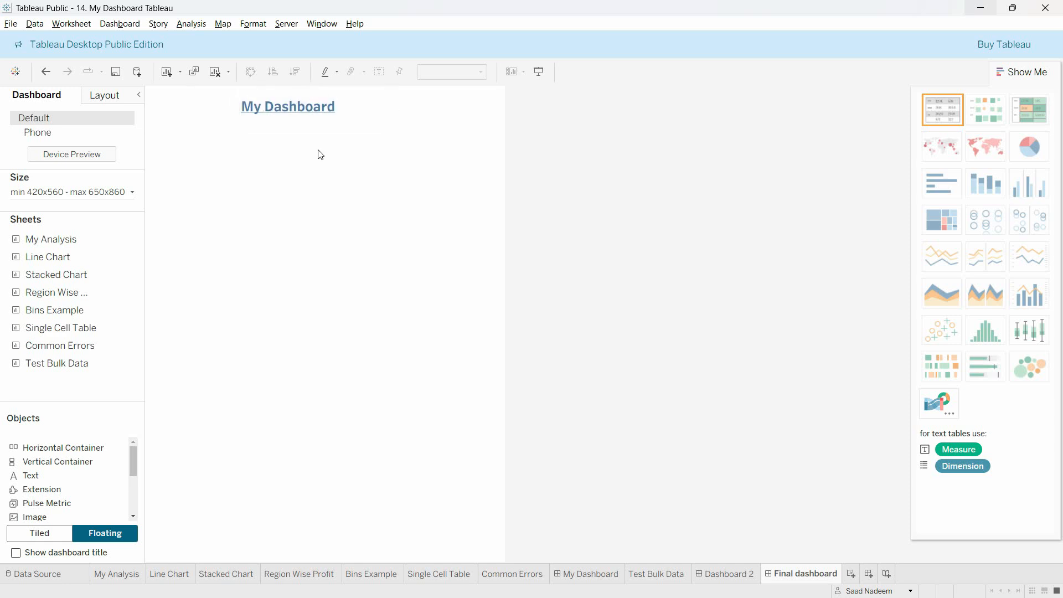
Step: Set the horizontal alignment of the "My Dashboard" text object to Center
click(352, 105)
click(392, 103)
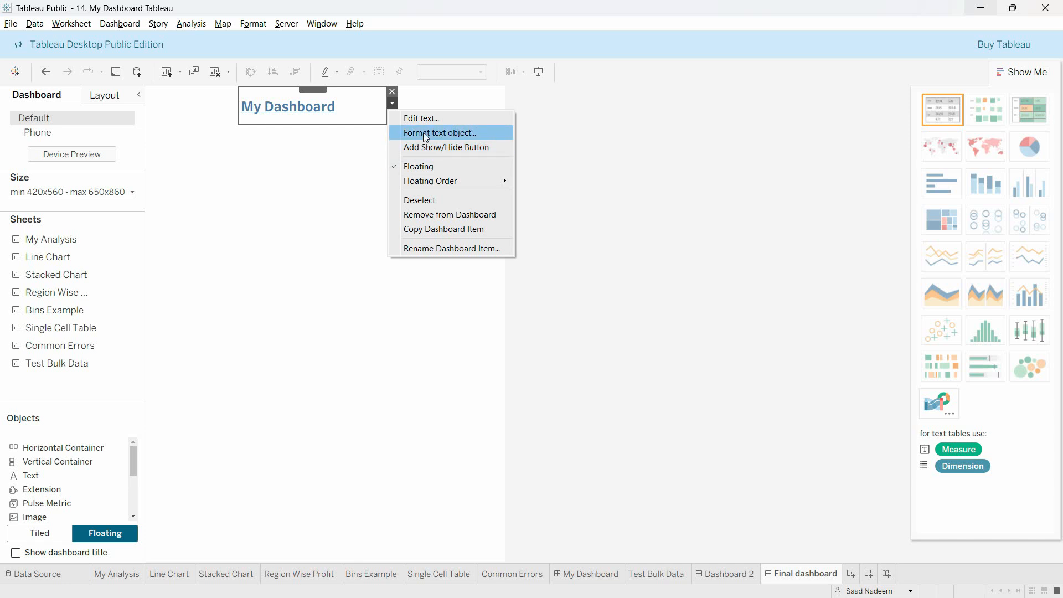
click(425, 133)
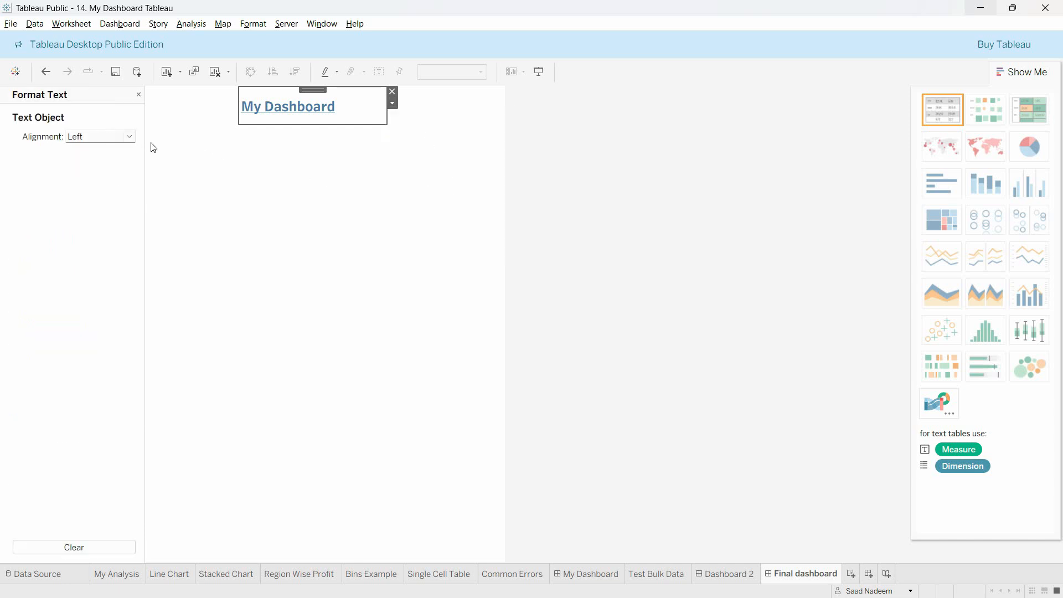
click(112, 137)
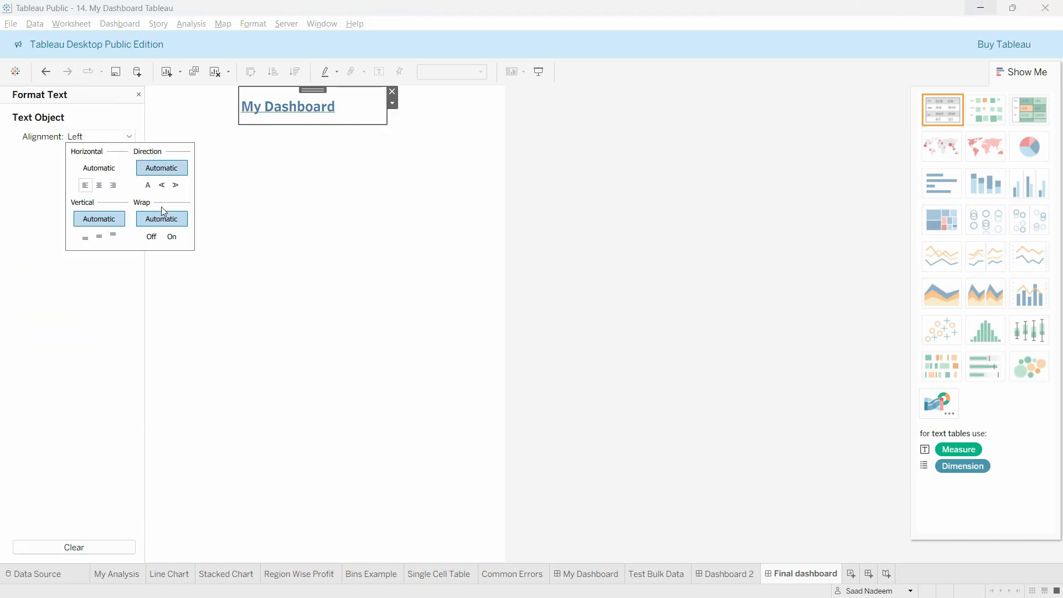
click(99, 185)
Step: Edit the "My Dashboard" text to size 24 in black and remove its underline
click(392, 104)
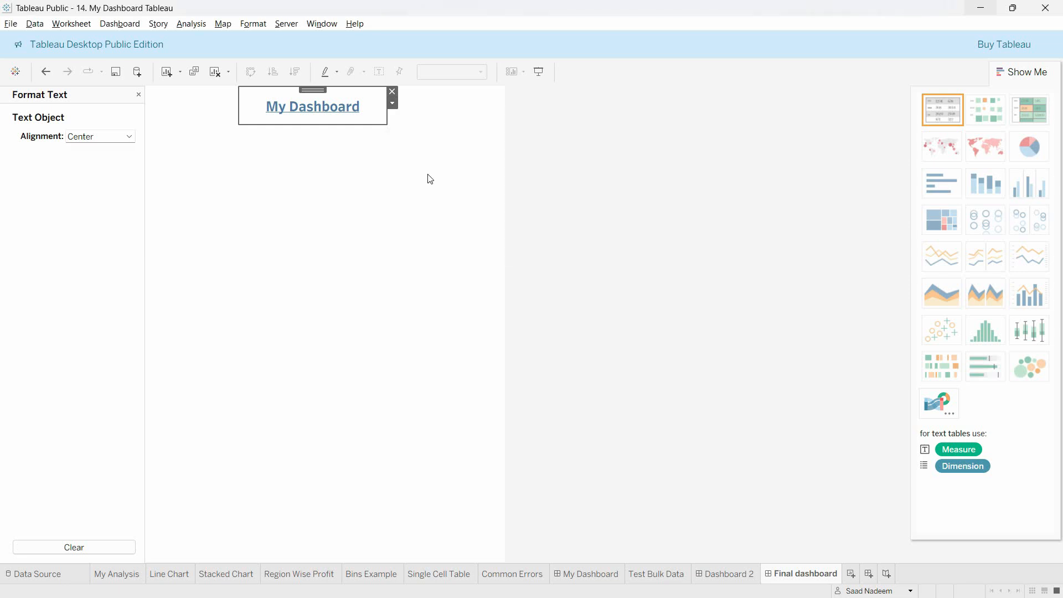
key(ctrl+a)
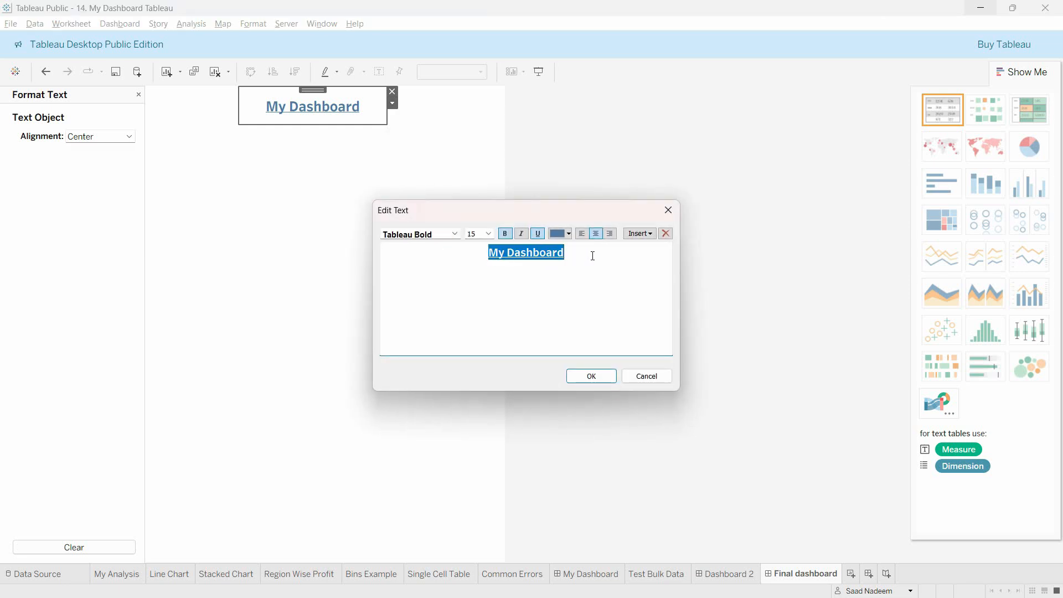
click(490, 235)
click(484, 354)
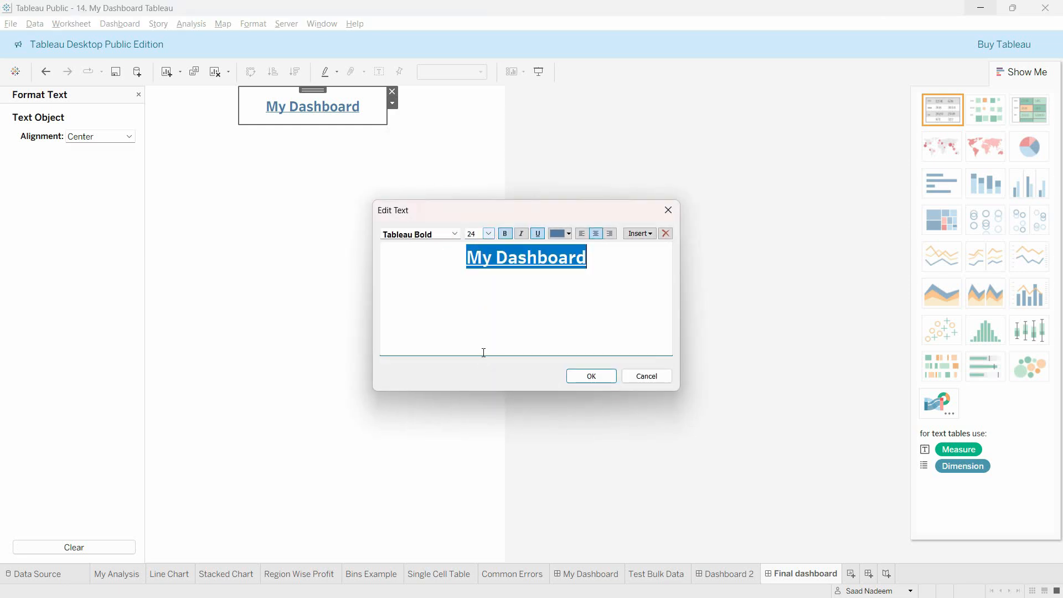
click(560, 233)
click(553, 244)
click(537, 233)
click(618, 253)
Step: Change the "My Dashboard" text to the Tableau Semibold font, underline it and apply the edit
click(451, 235)
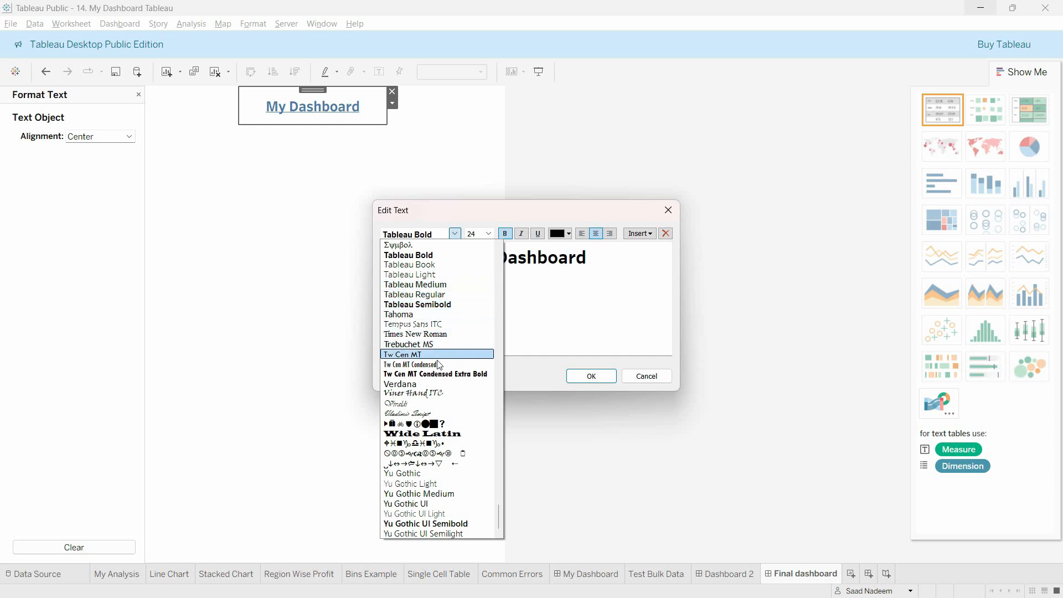
click(458, 524)
key(ctrl+a)
click(455, 233)
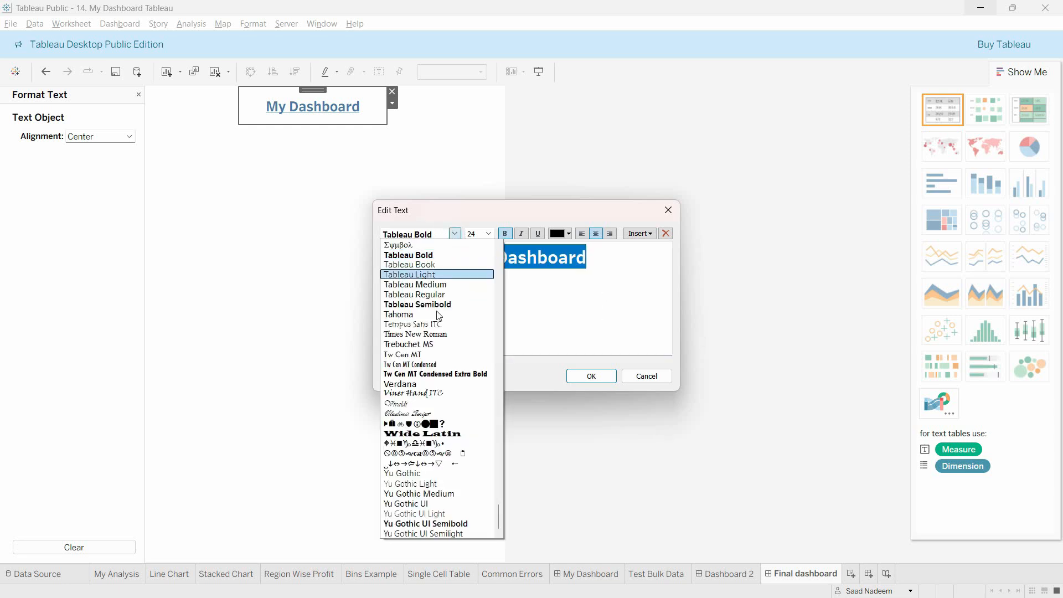
click(573, 274)
key(ctrl+a)
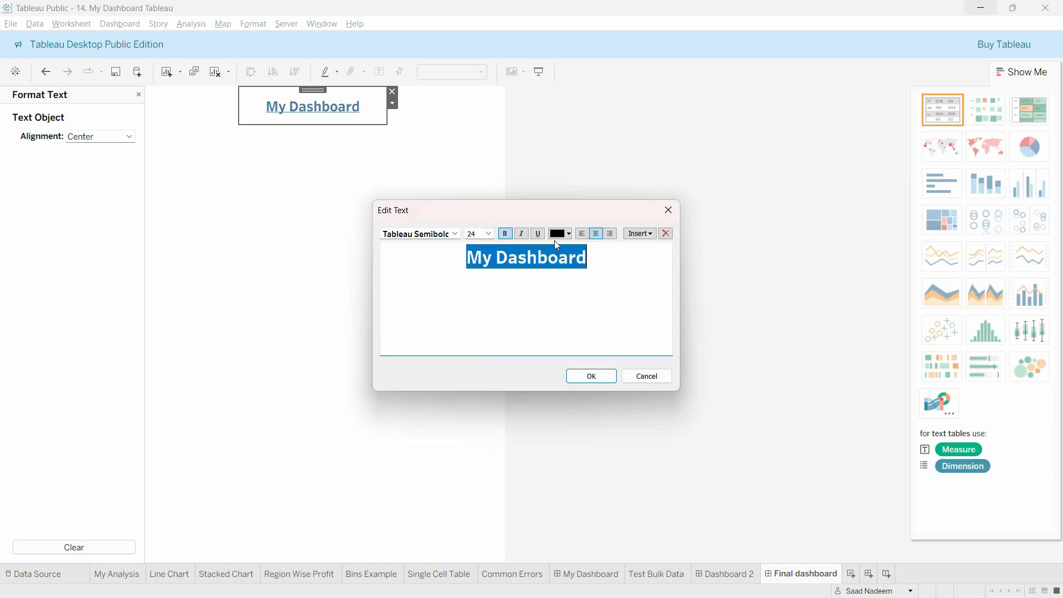
click(537, 233)
click(594, 287)
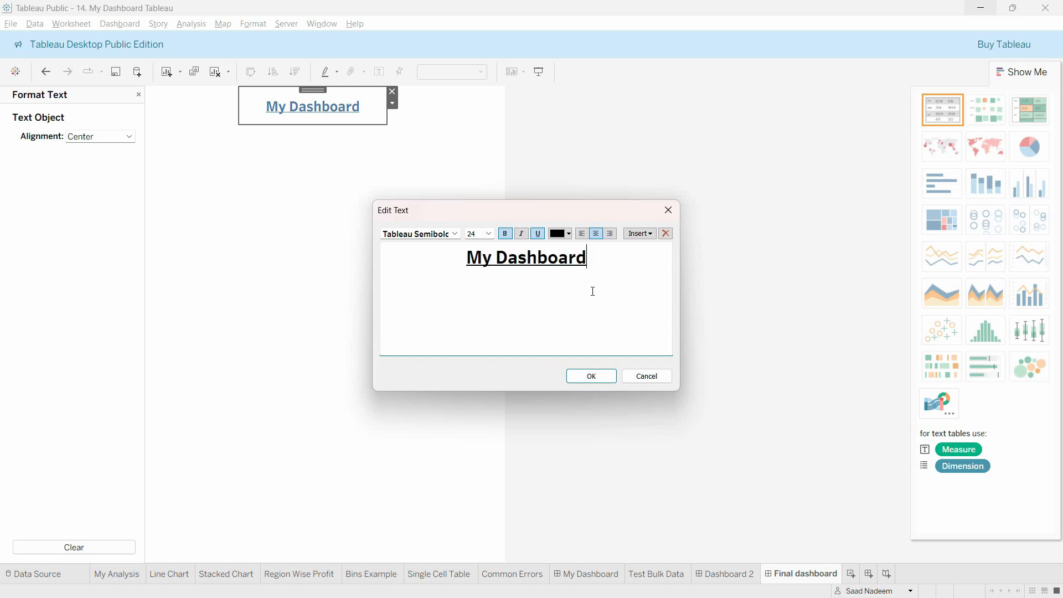
click(591, 377)
Step: Widen the title's text box, center it at the top of the dashboard and close its formatting options
drag(386, 118, 464, 123)
click(349, 144)
click(341, 122)
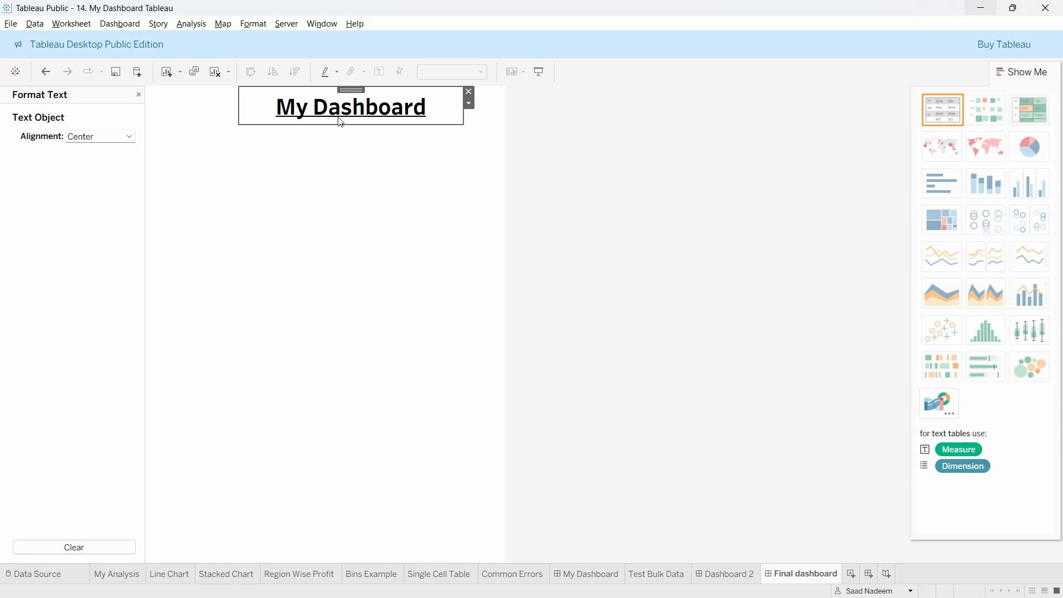
drag(352, 89, 331, 92)
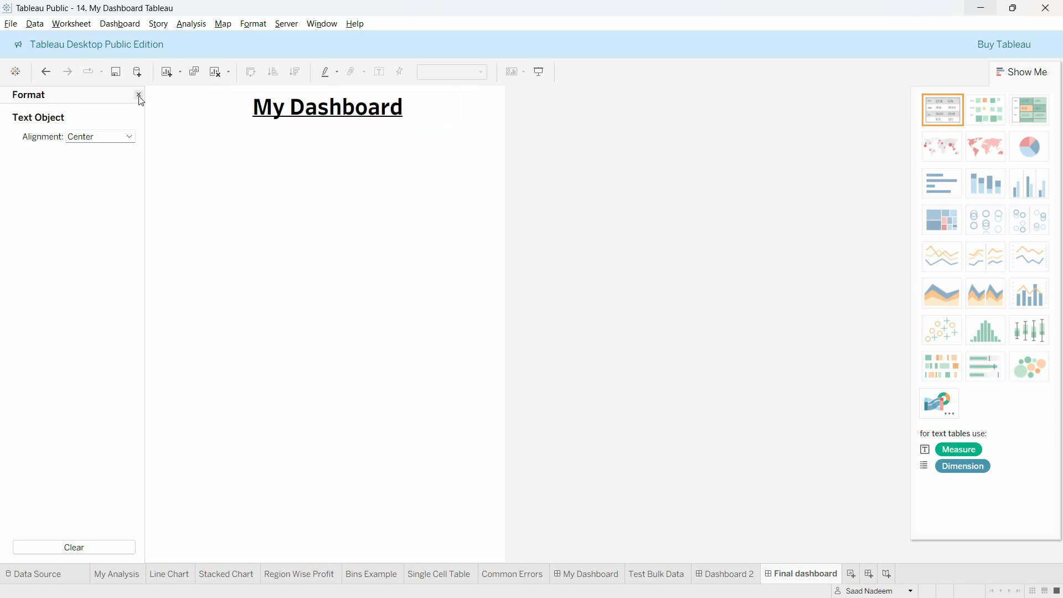
click(138, 95)
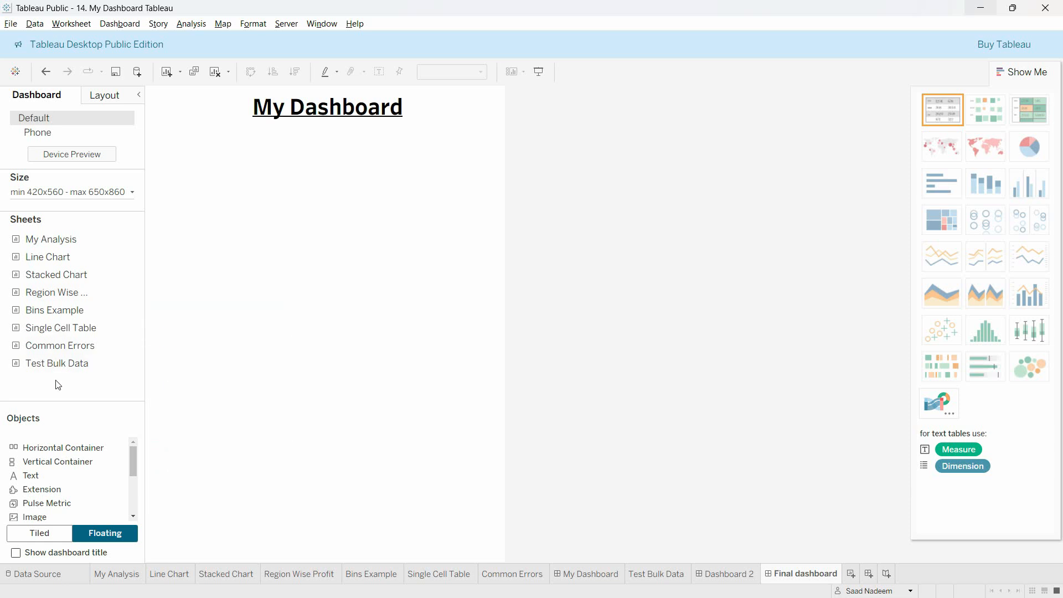
Step: Place the Single Cell Table sheet directly below the dashboard title and resize it to a wide, short strip
mouse_move(54, 335)
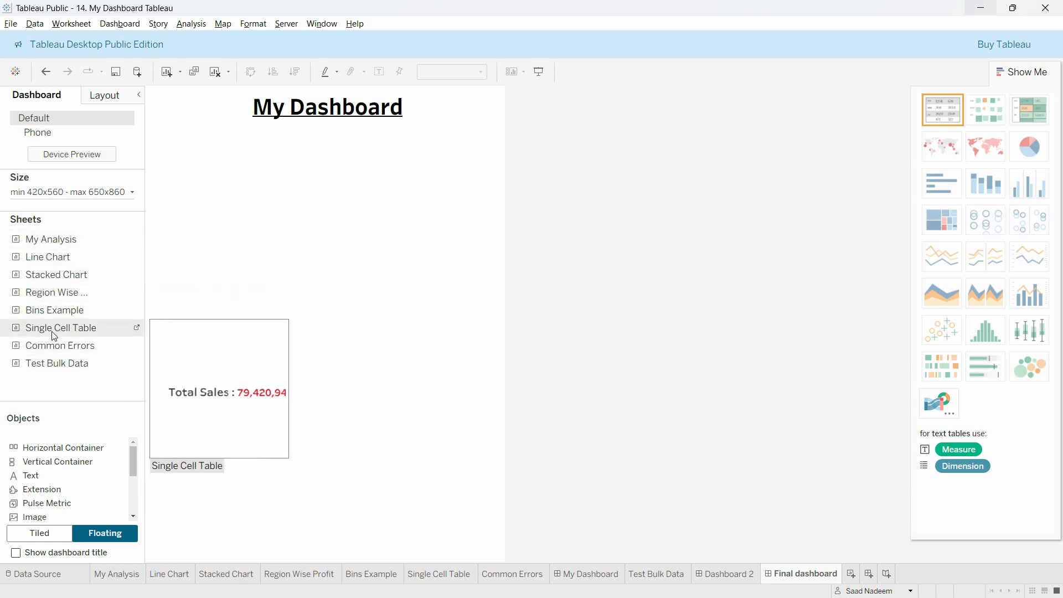
mouse_move(54, 335)
mouse_down()
mouse_move(243, 133)
mouse_move(154, 126)
mouse_move(239, 216)
mouse_move(418, 166)
mouse_move(477, 166)
mouse_up()
drag(320, 284, 326, 172)
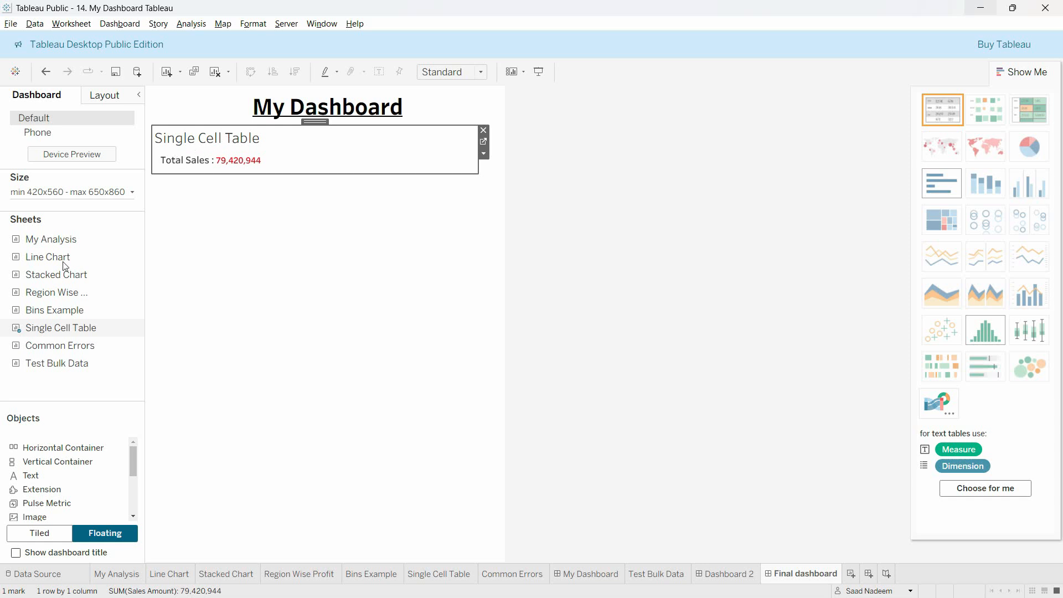
Step: Hide the sheet title of the Single Cell Table on the dashboard
click(486, 156)
click(495, 222)
click(330, 197)
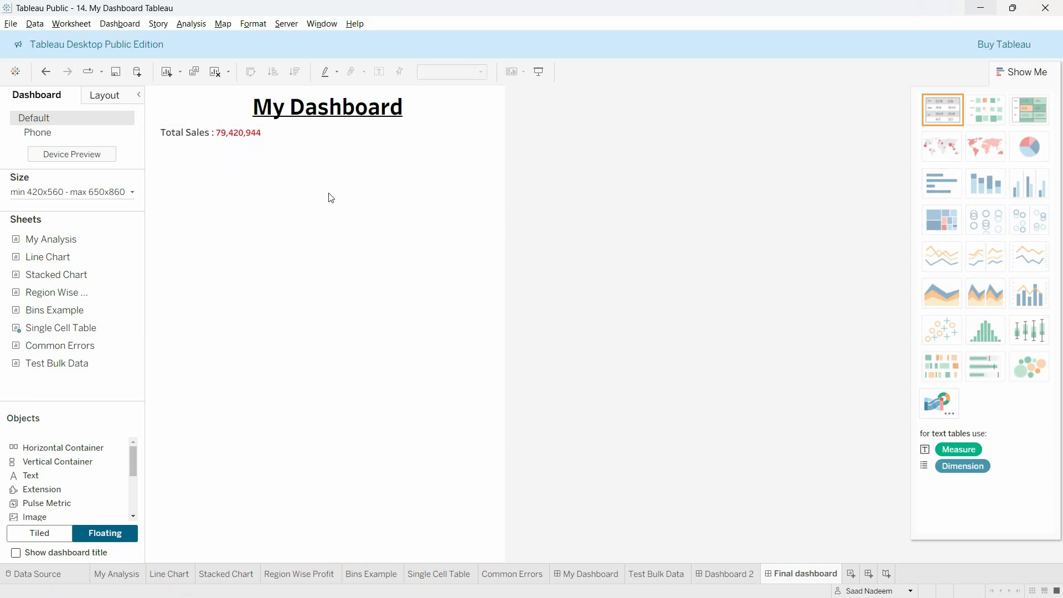
click(334, 161)
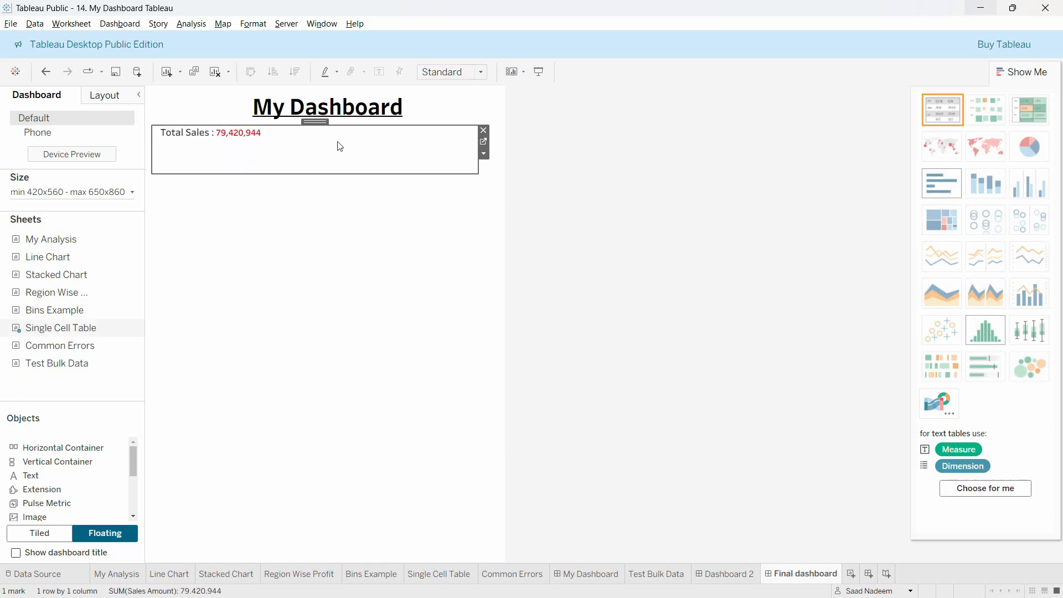
Step: Set the Single Cell Table to Fit Width and extend its box to nearly the dashboard's full width
click(485, 155)
mouse_move(506, 200)
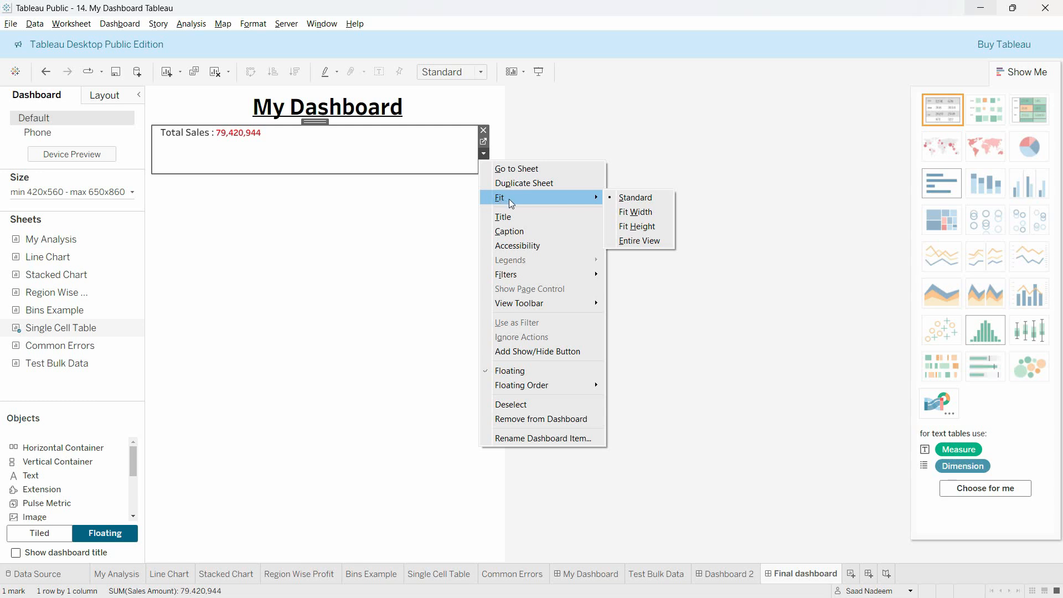
click(646, 212)
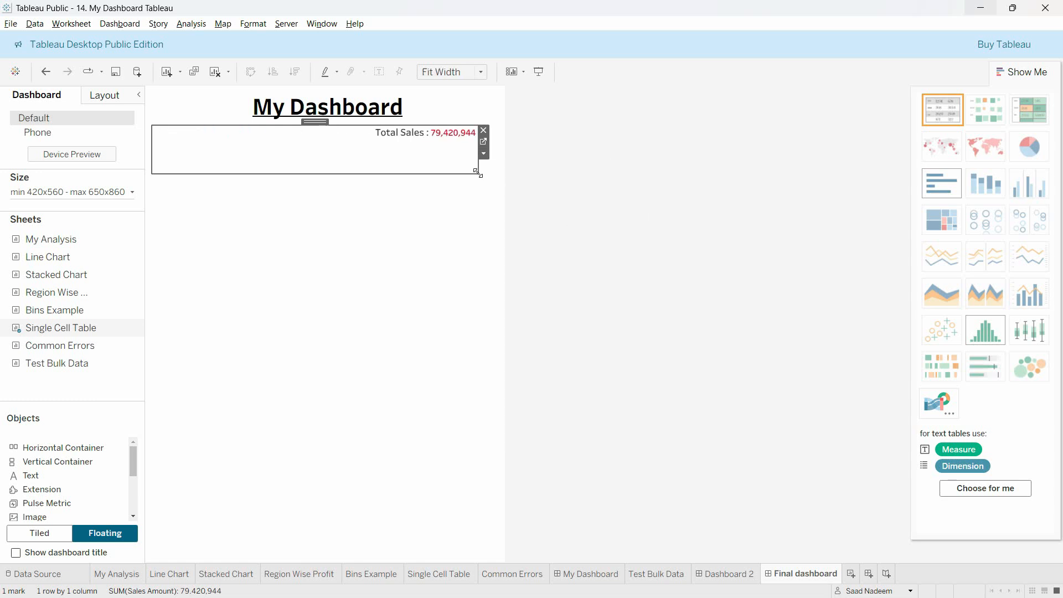
drag(478, 172, 501, 175)
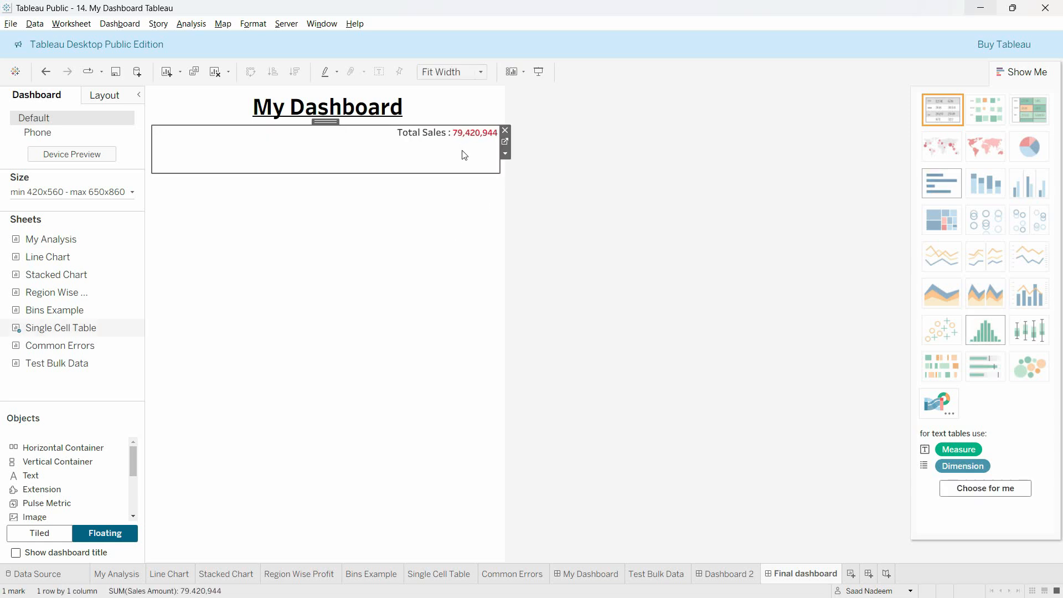
Step: Set the default pane font size of the Total Sales table to 14
click(457, 135)
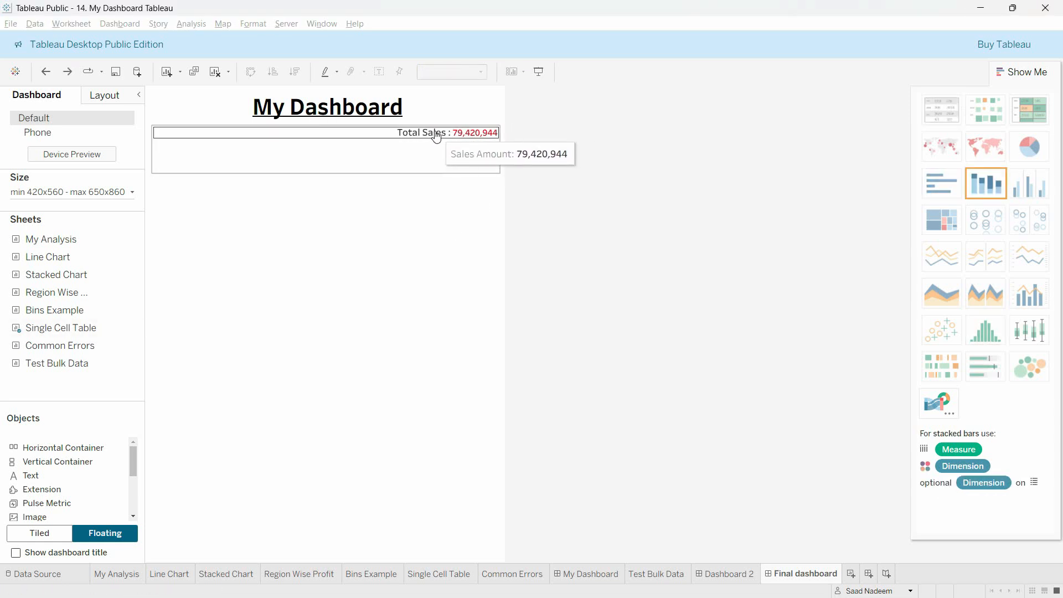
right_click(438, 134)
click(468, 176)
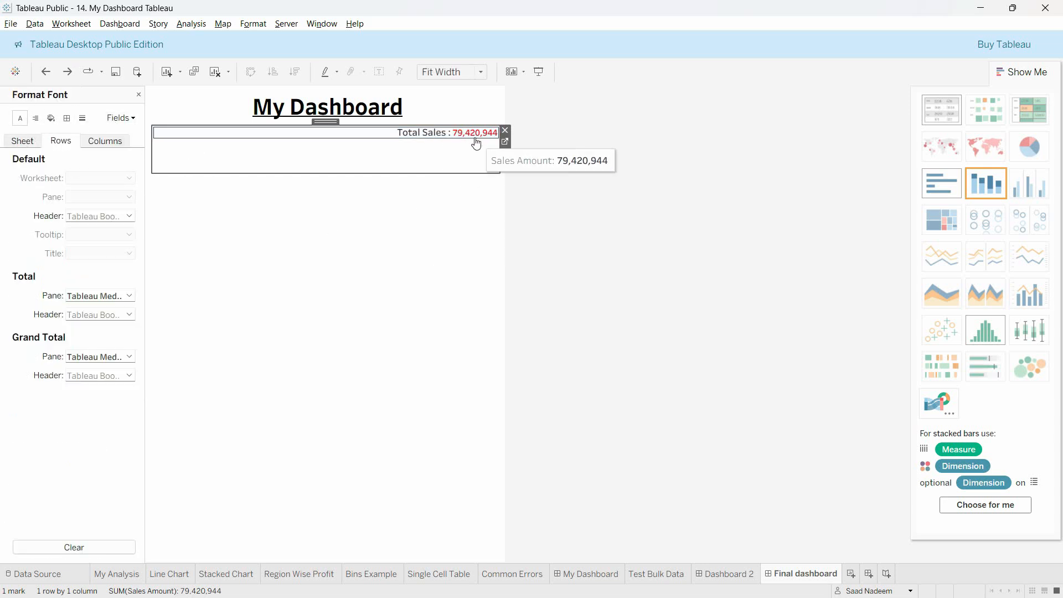
click(18, 145)
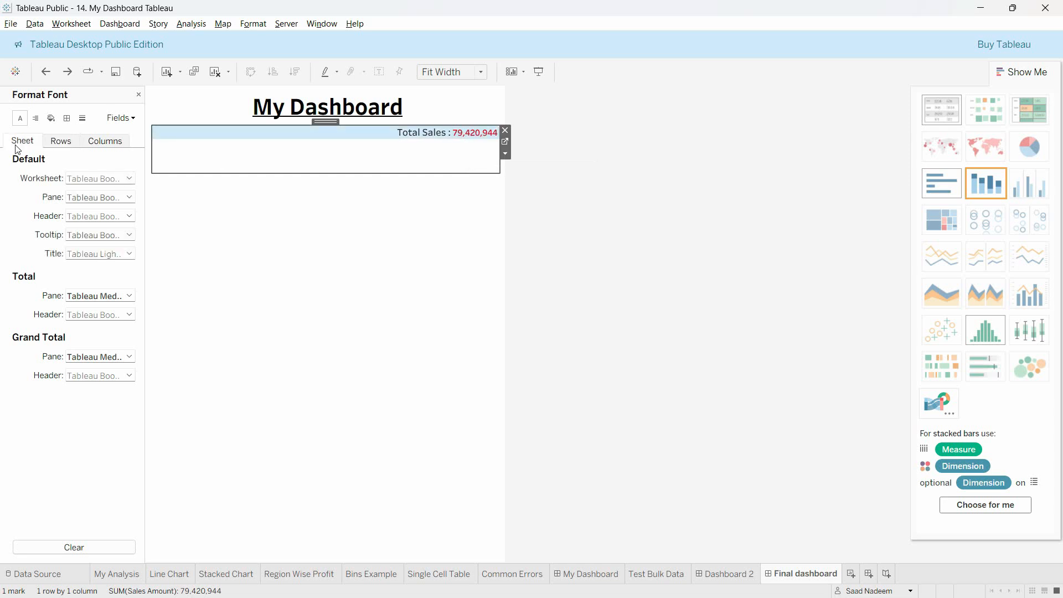
click(104, 204)
click(97, 233)
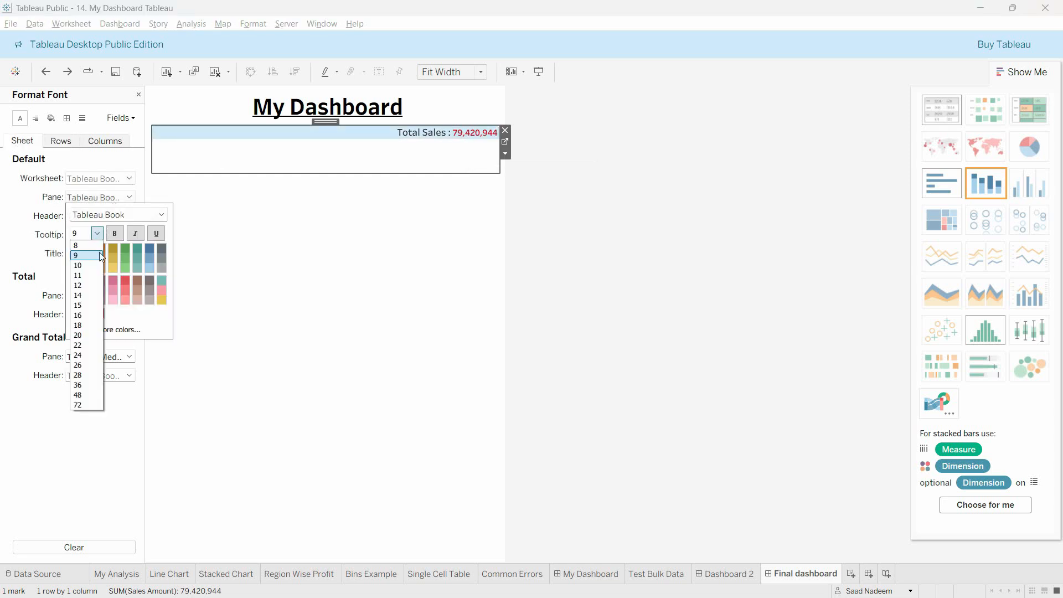
click(88, 295)
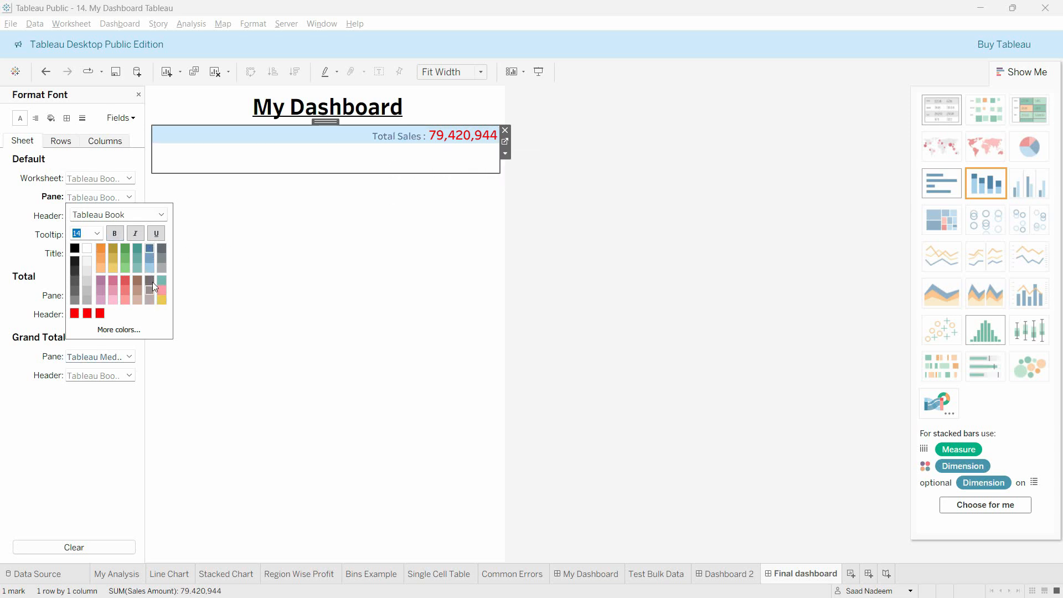
click(472, 142)
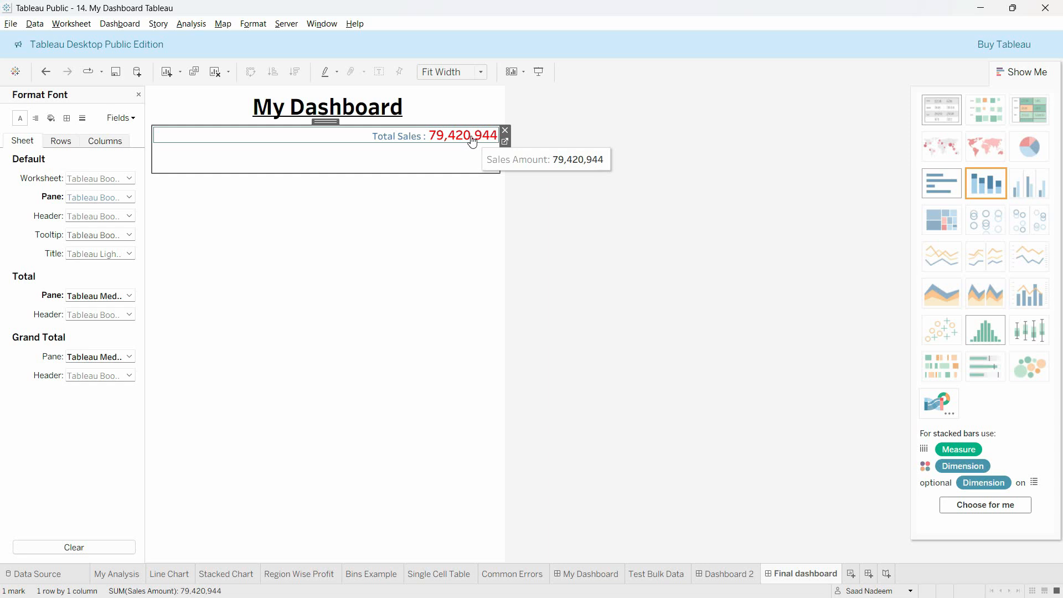
Step: Switch to the Single Cell Table sheet and bring up the formatting options for its Total Sales cell
click(453, 574)
right_click(346, 172)
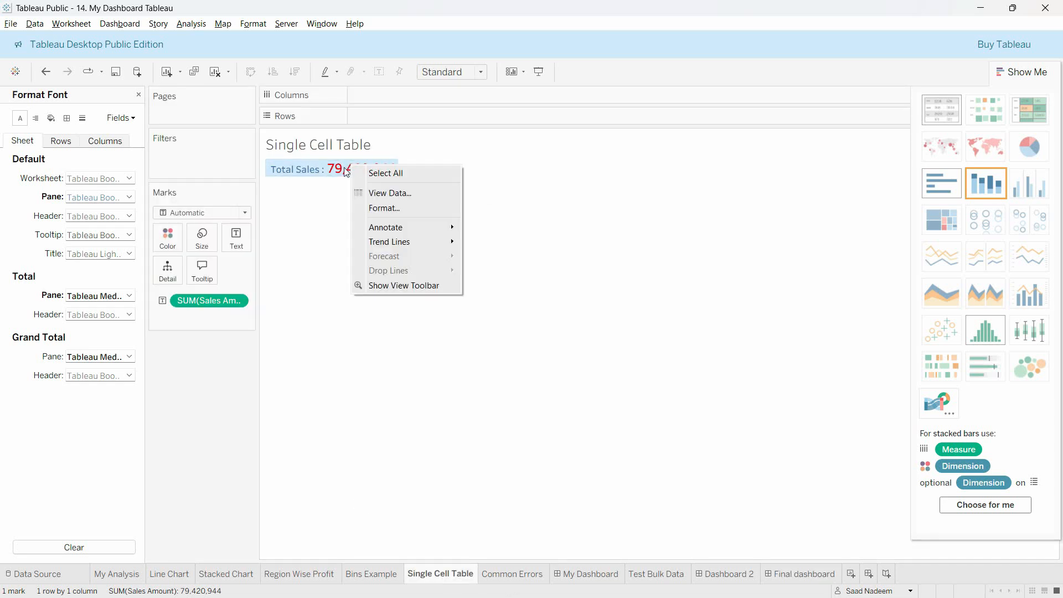
click(386, 209)
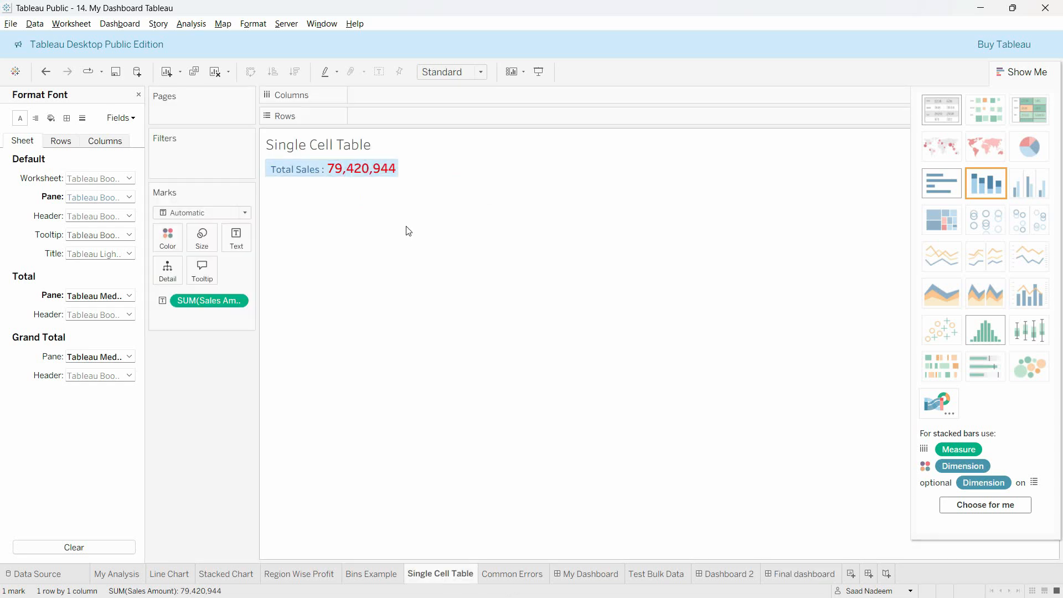
right_click(360, 171)
key(Escape)
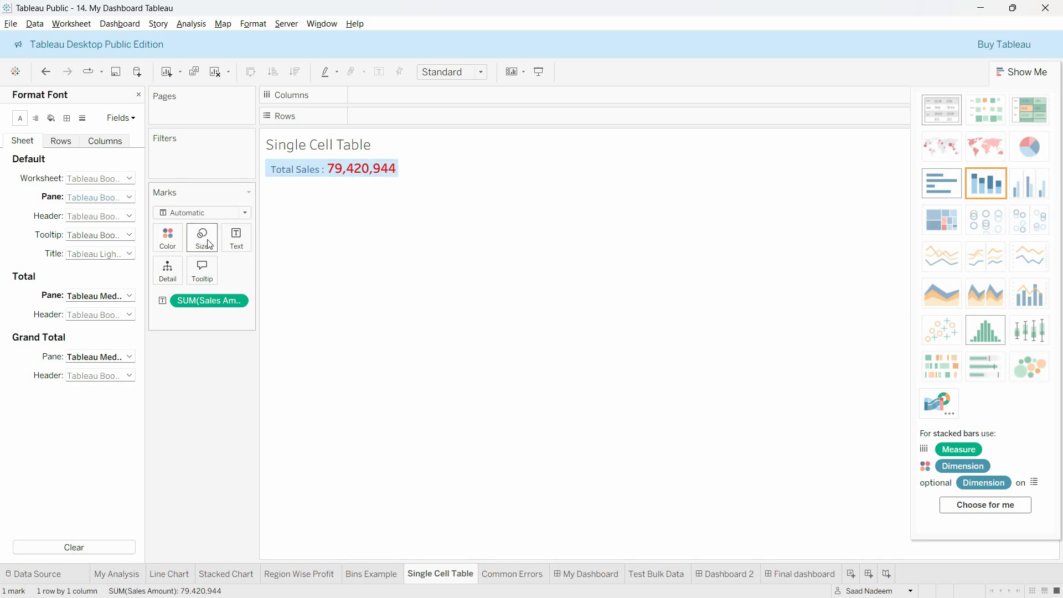
Step: Edit the sheet's text label so that the SUM(Sales Amount) field is black at size 14
click(239, 243)
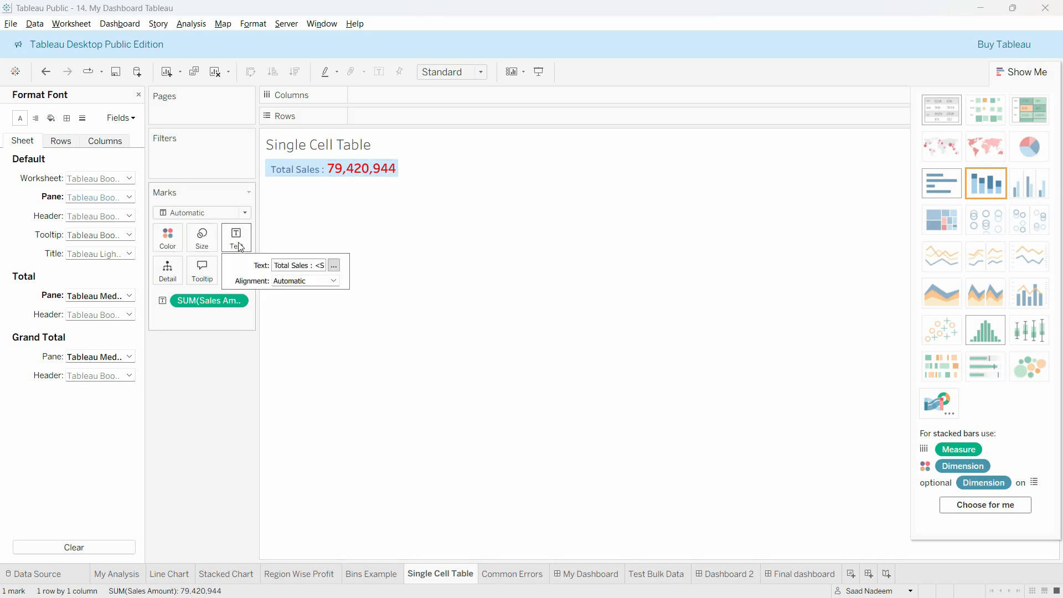
click(334, 265)
drag(605, 253, 496, 249)
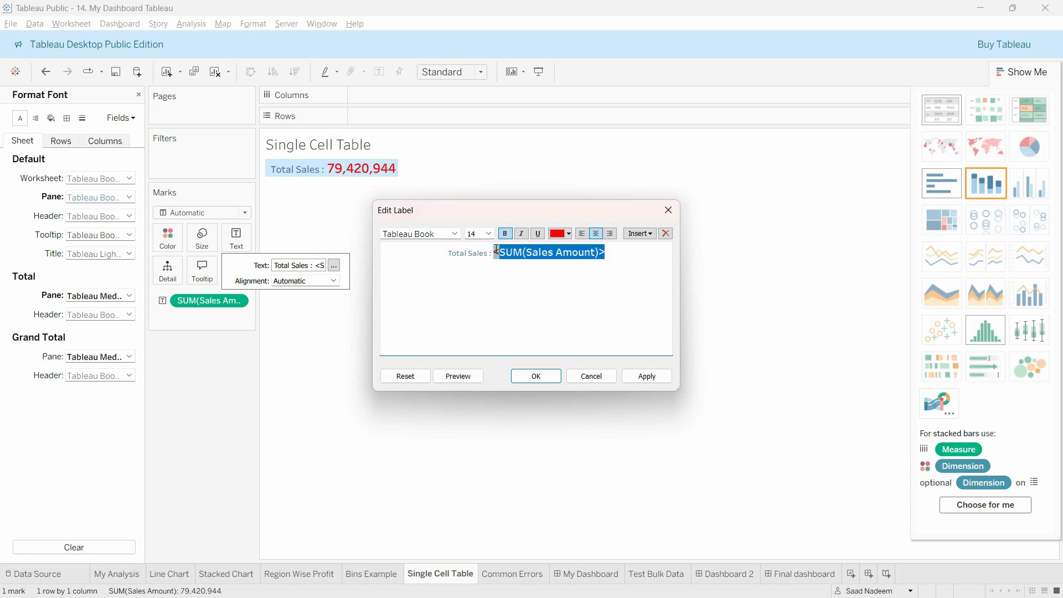
click(568, 233)
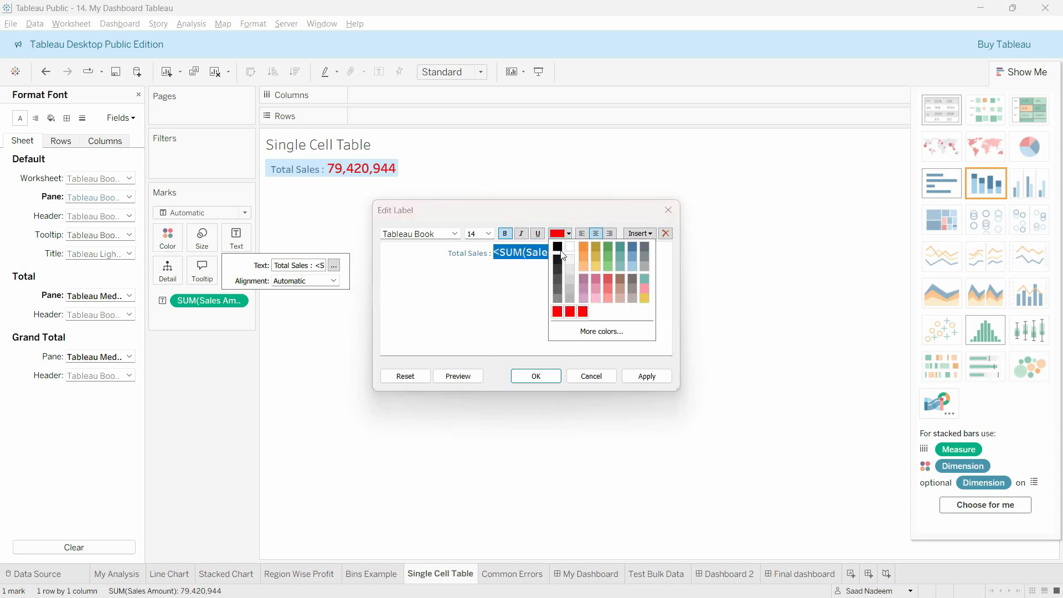
click(559, 248)
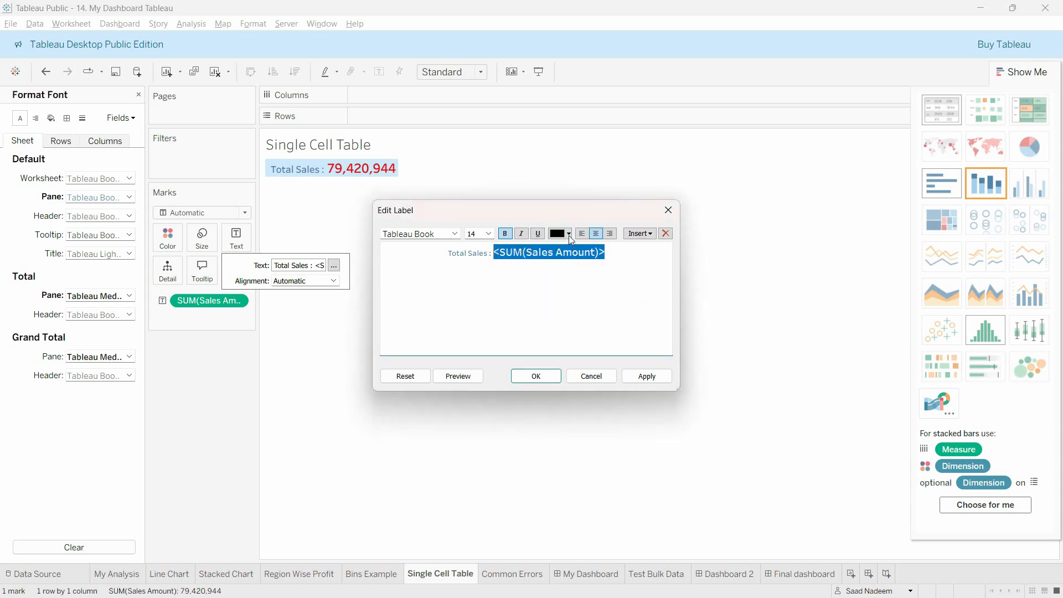
click(489, 234)
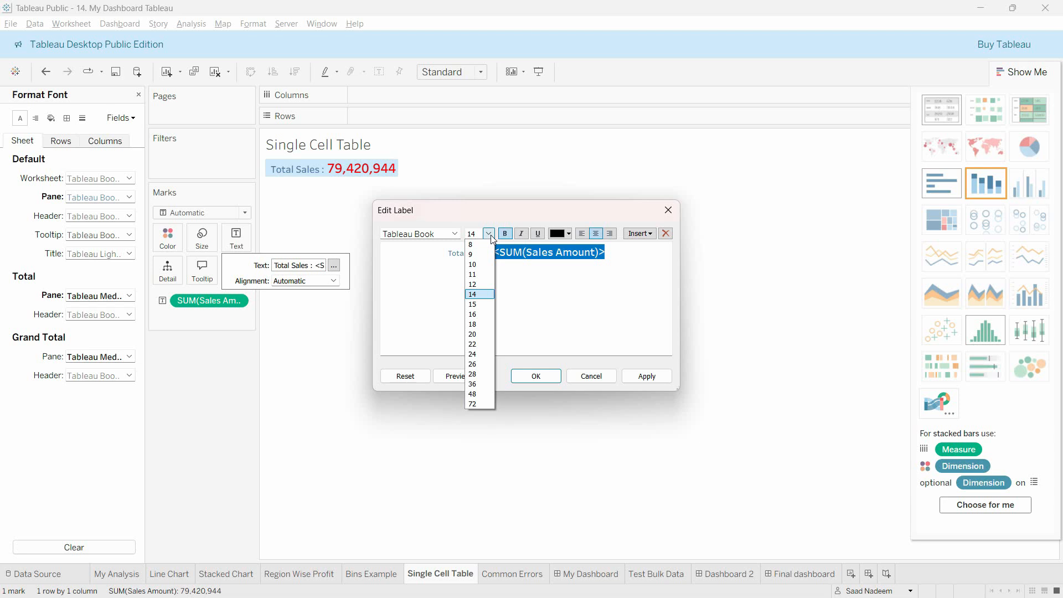
click(475, 293)
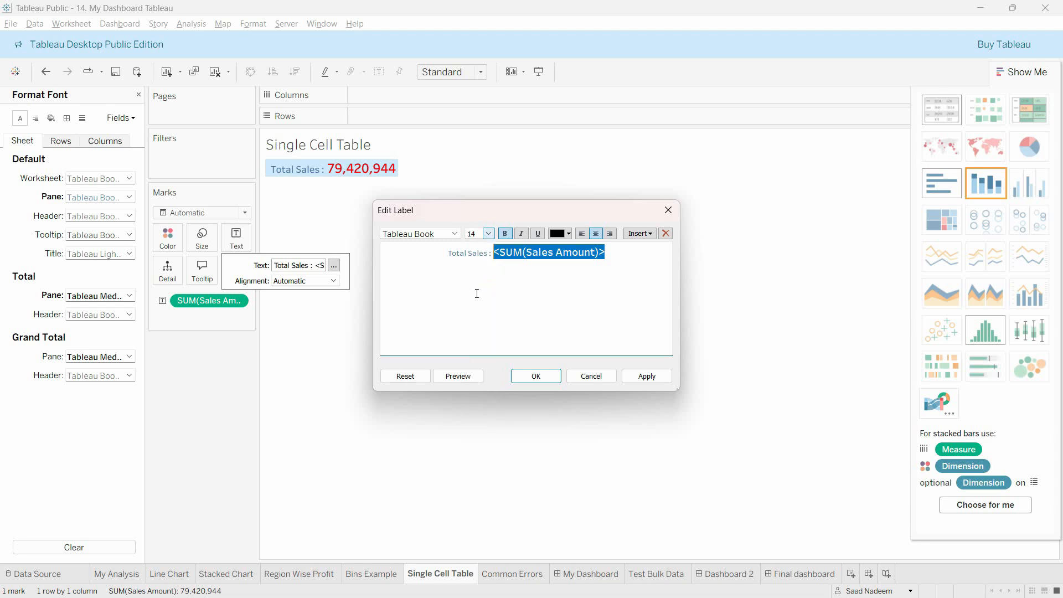
click(550, 376)
Step: Return to the Final dashboard and set the Total Sales table's default pane font size to 15
click(798, 574)
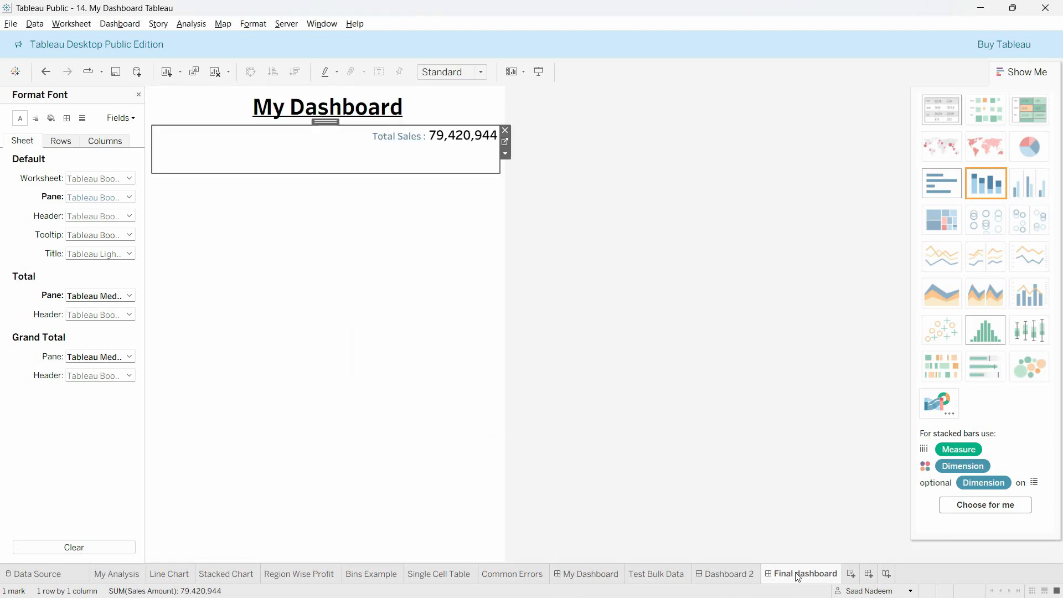
double_click(447, 150)
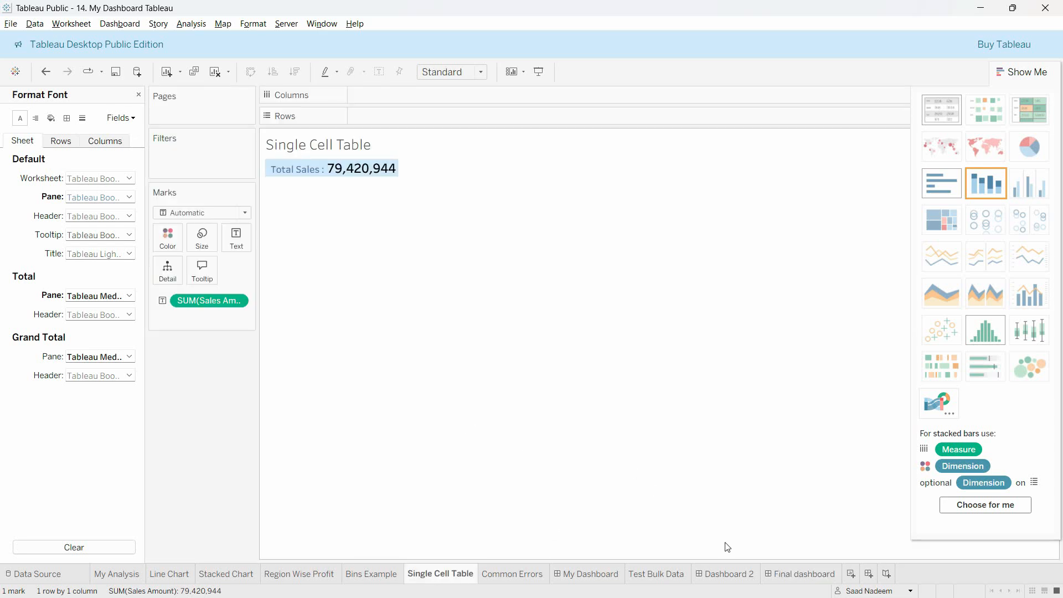
click(801, 580)
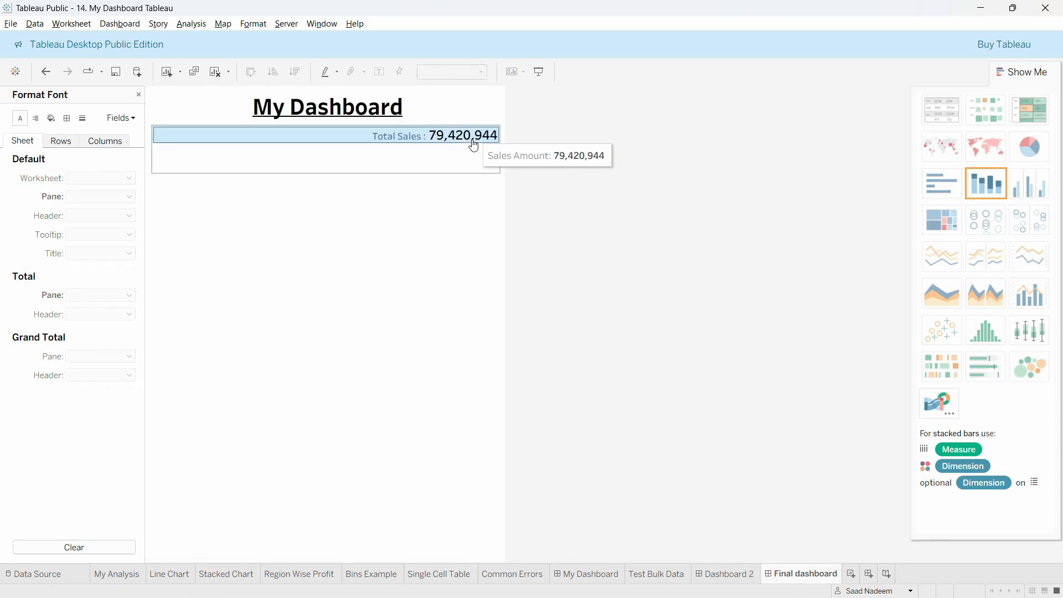
click(370, 138)
right_click(370, 139)
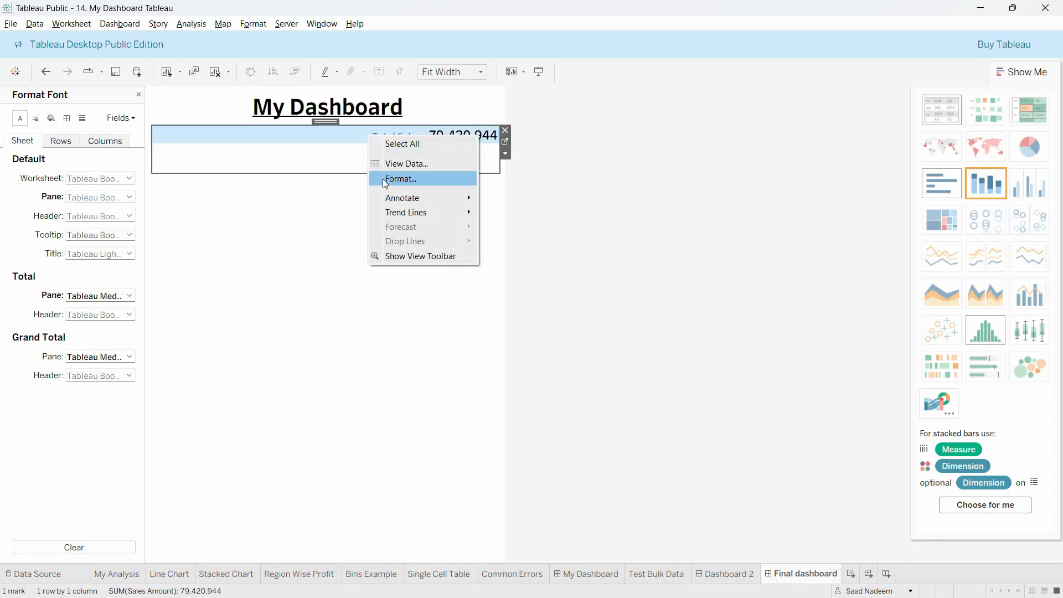
click(383, 178)
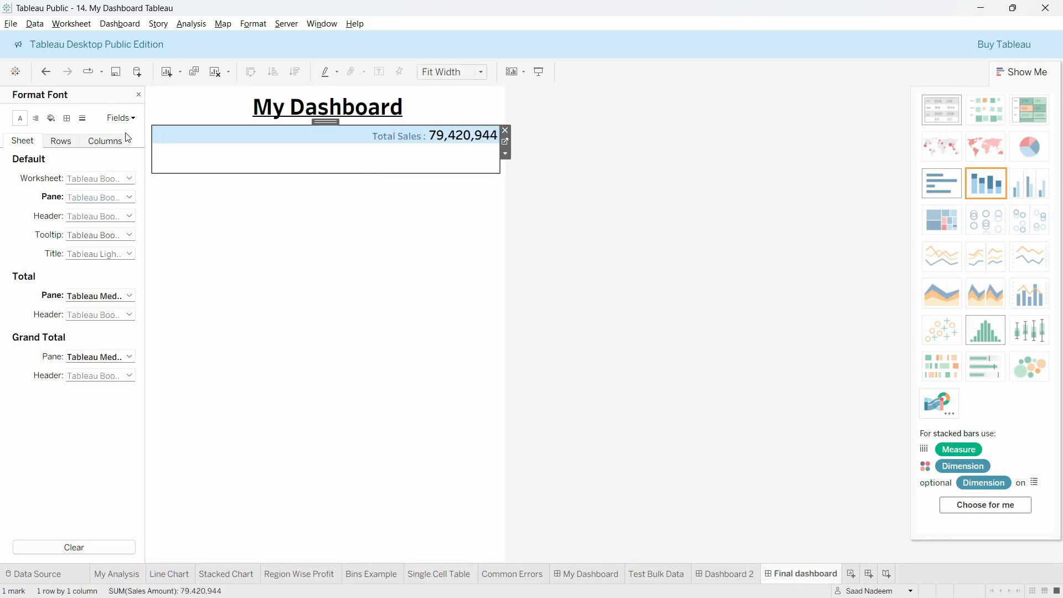
click(108, 199)
click(98, 234)
click(85, 306)
click(453, 213)
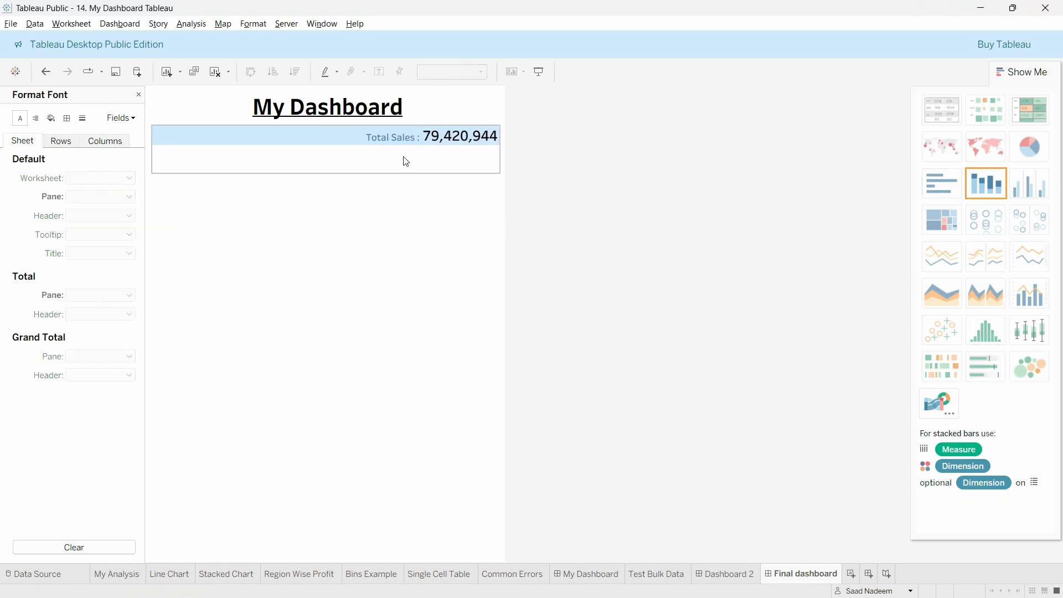
click(401, 149)
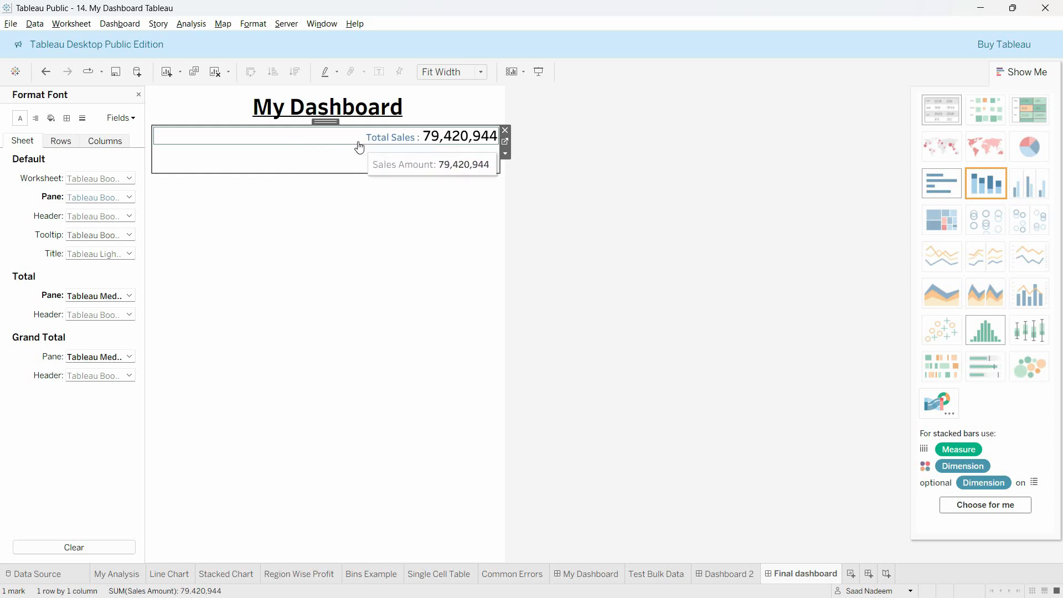
Step: Center the Total Sales table's pane text horizontally and close its formatting options
click(342, 143)
right_click(342, 143)
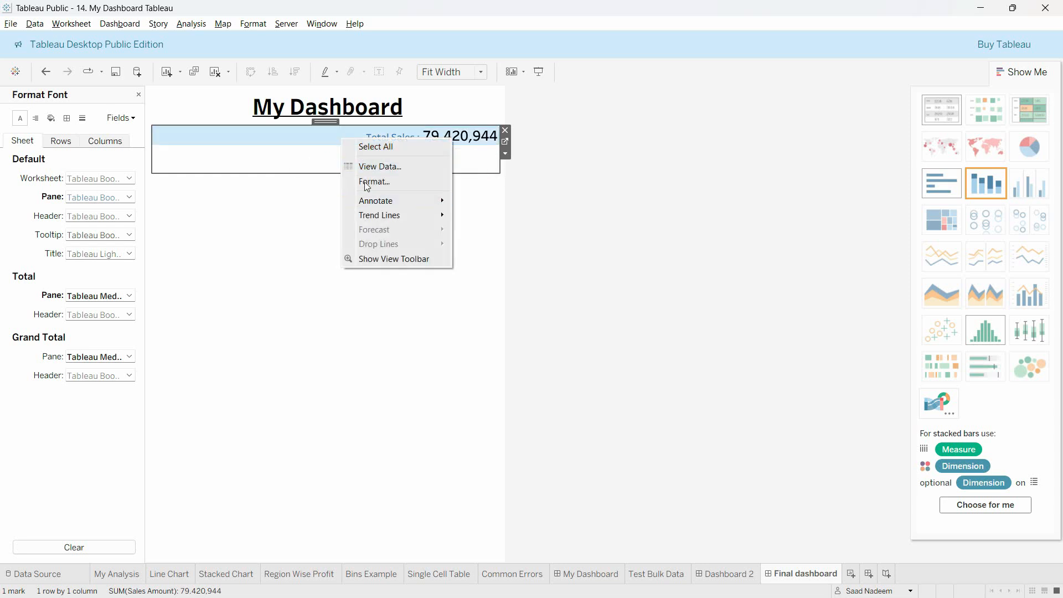
click(330, 185)
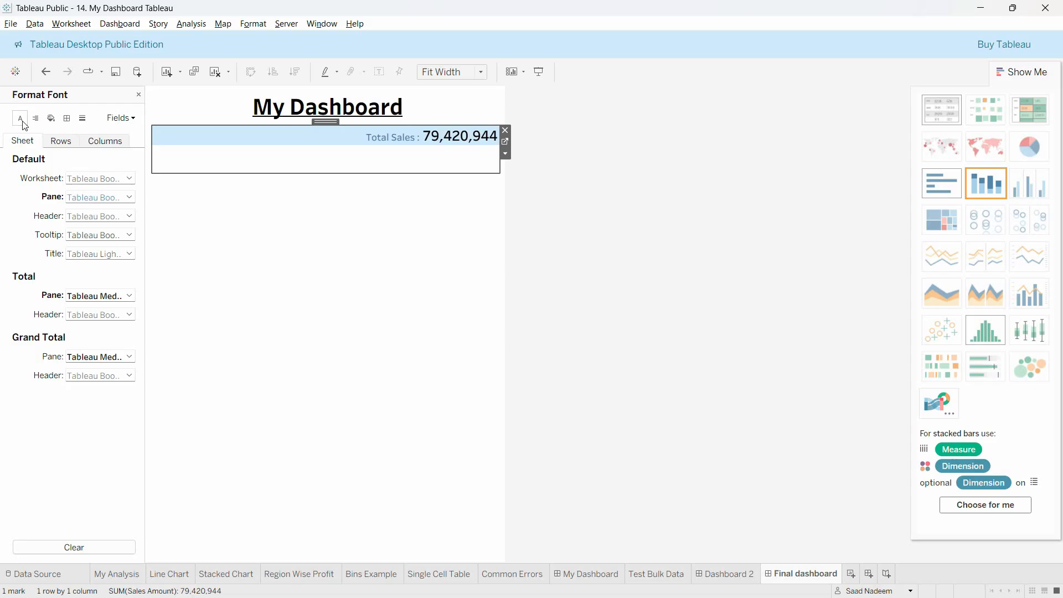
click(71, 118)
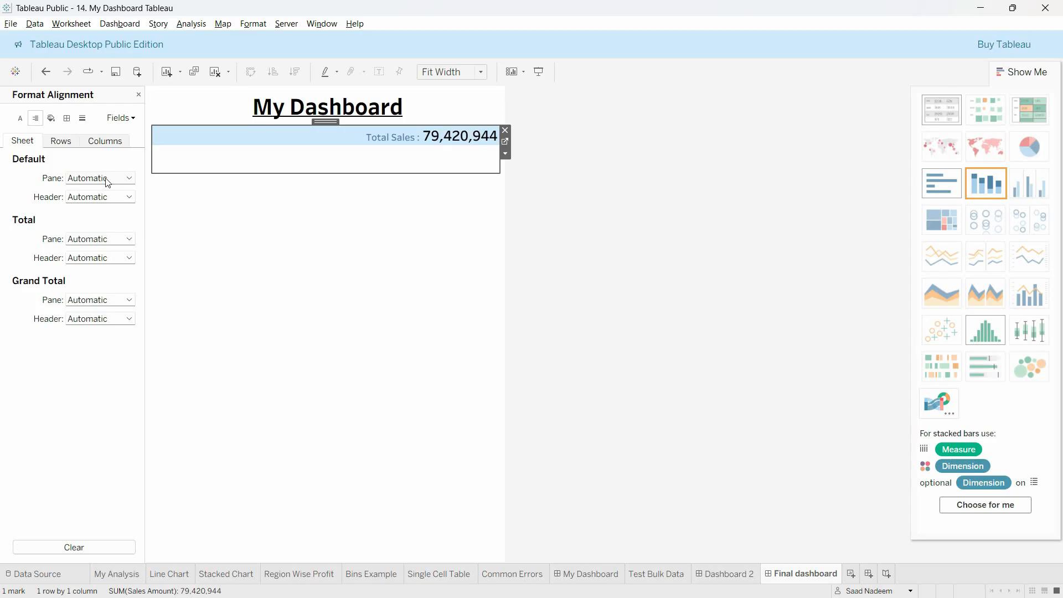
click(215, 243)
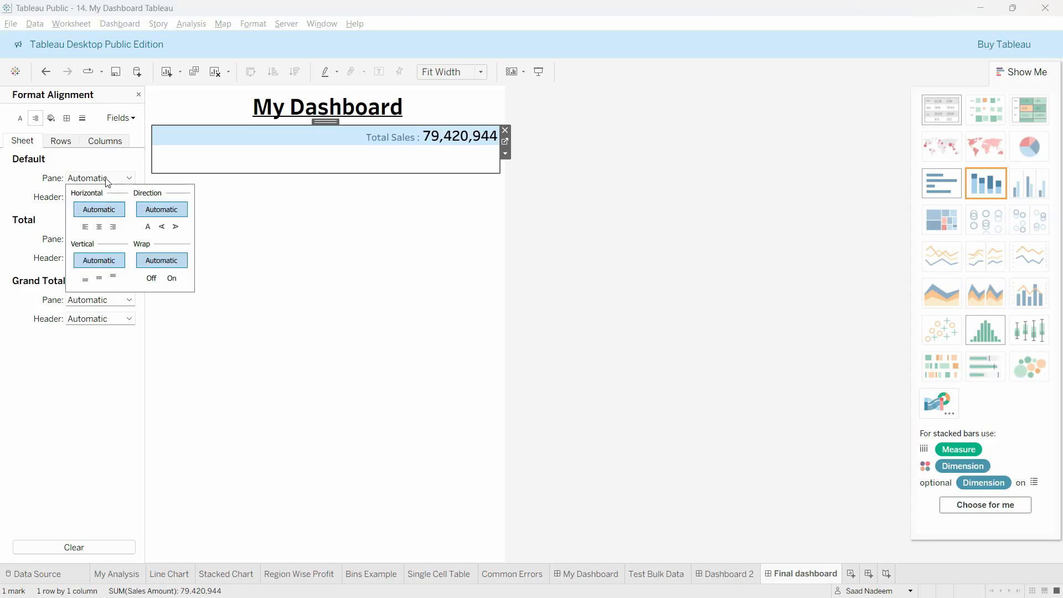
click(99, 227)
click(390, 217)
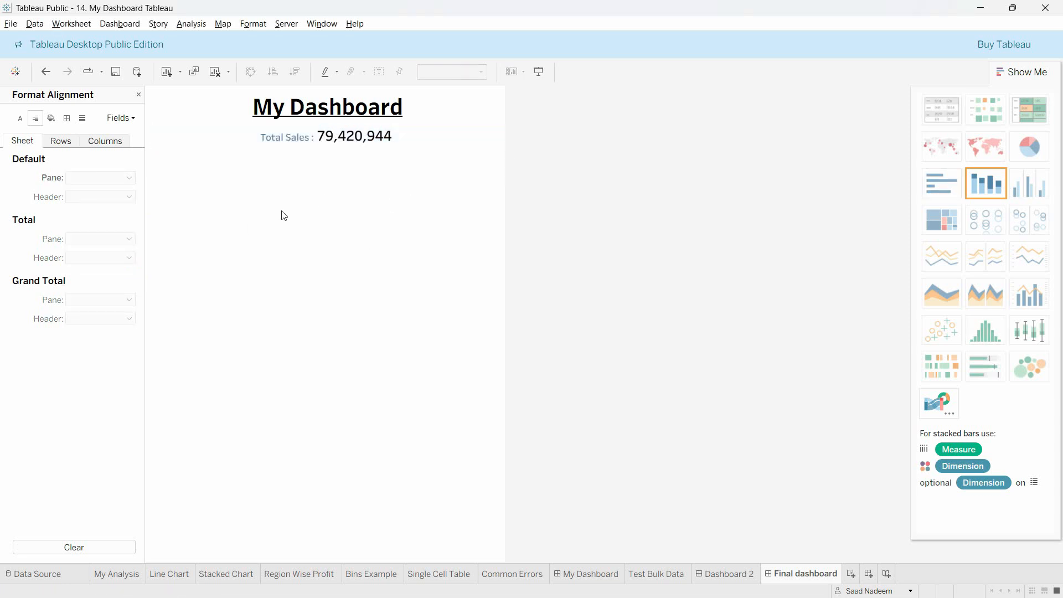
click(139, 95)
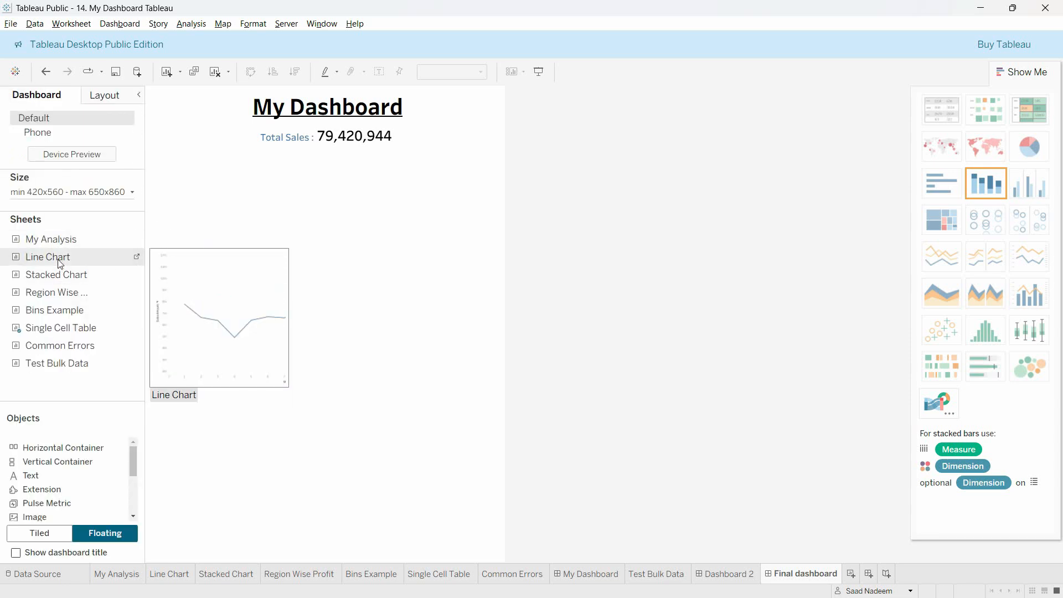
Step: Place the Line Chart sheet below Total Sales across nearly the dashboard's full width and hide its sheet title
drag(61, 264, 148, 150)
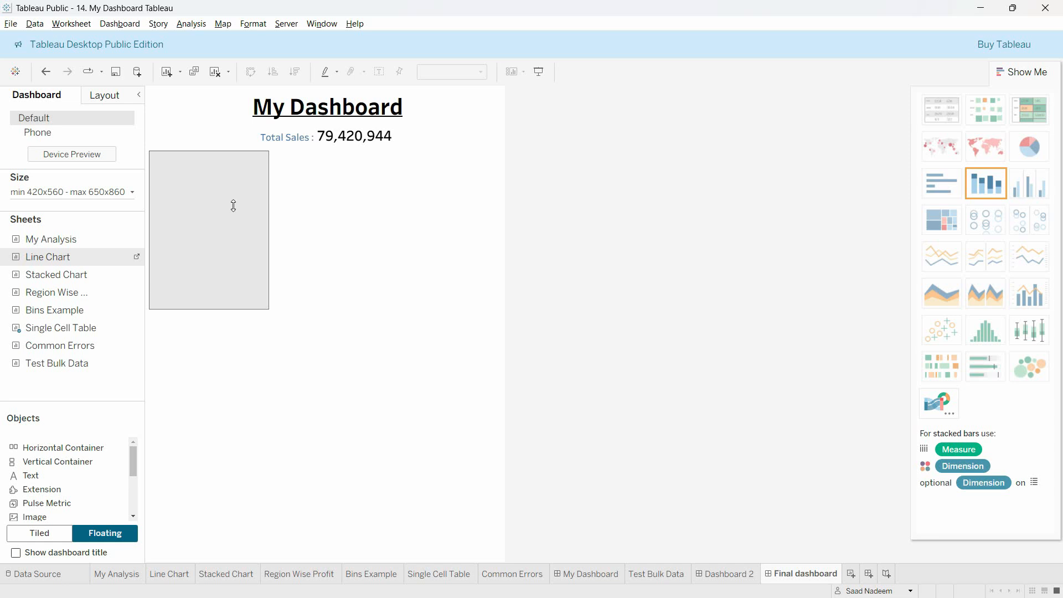
drag(269, 221, 483, 229)
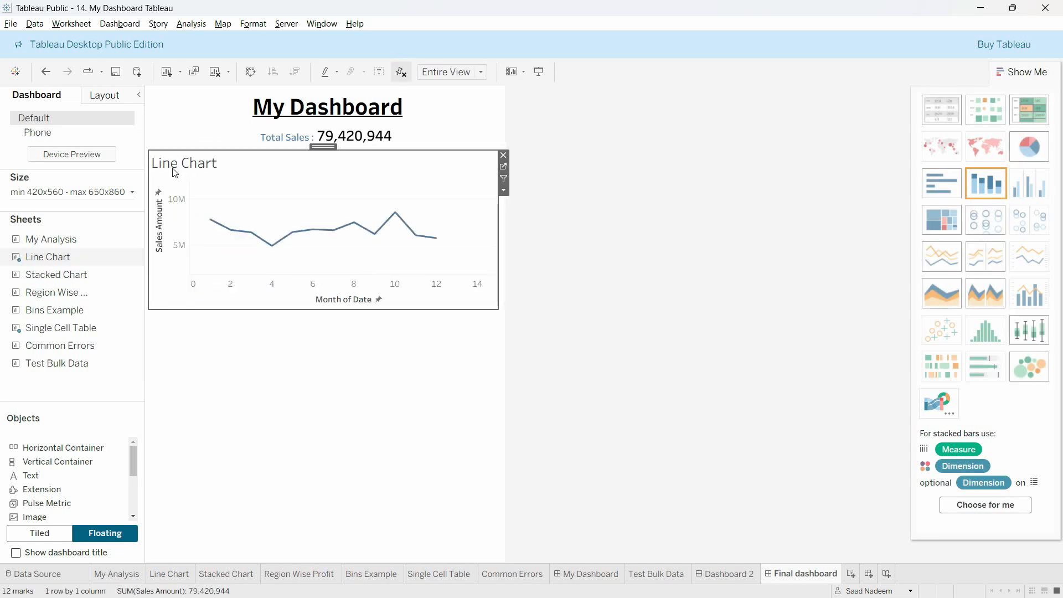
click(504, 190)
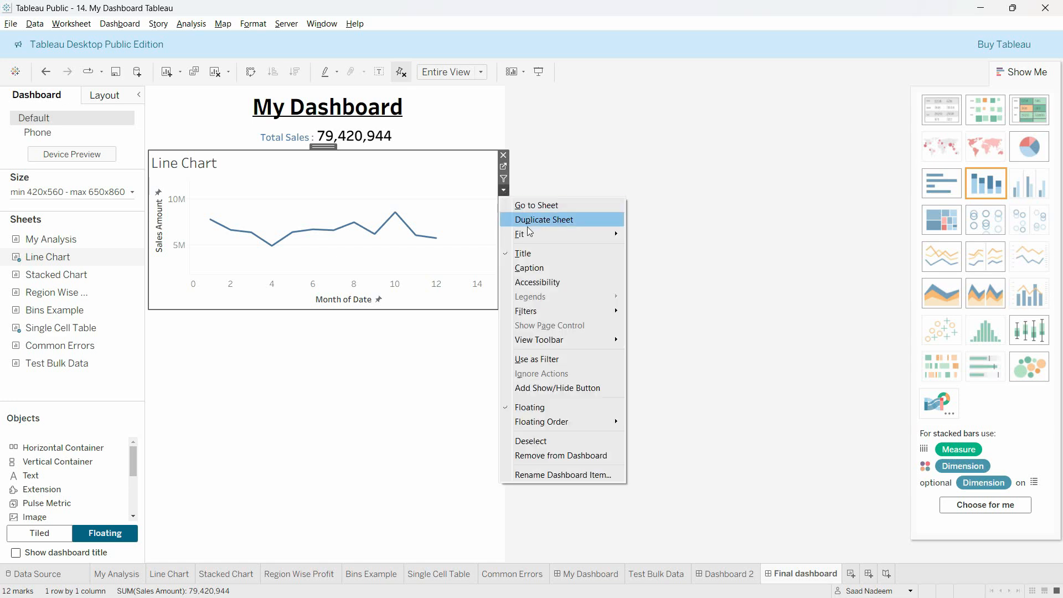
click(509, 253)
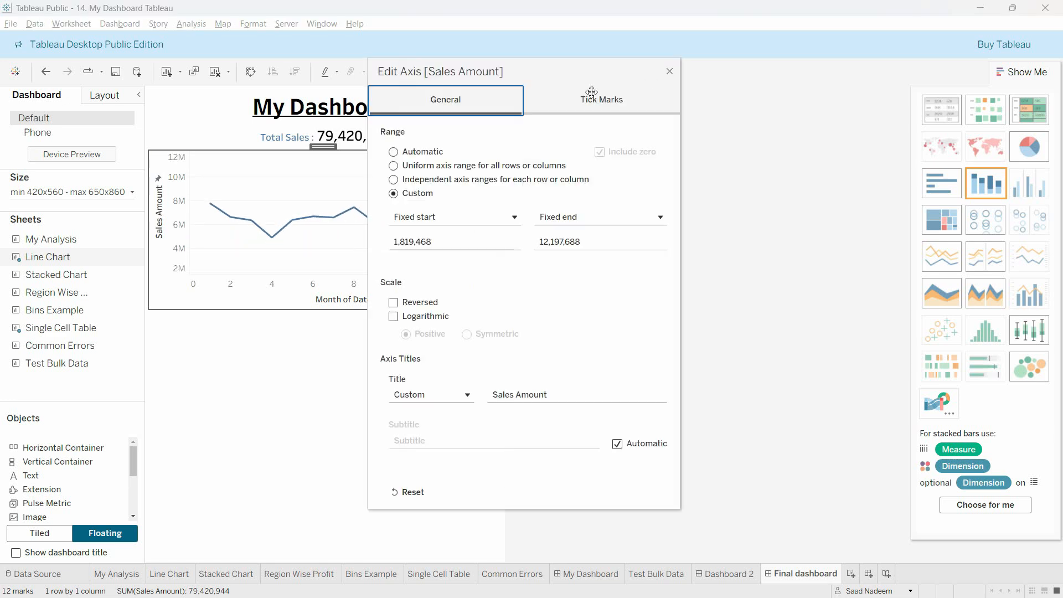
Step: Set the fixed start of the Line Chart's Sales Amount axis to 4,000,000
click(670, 71)
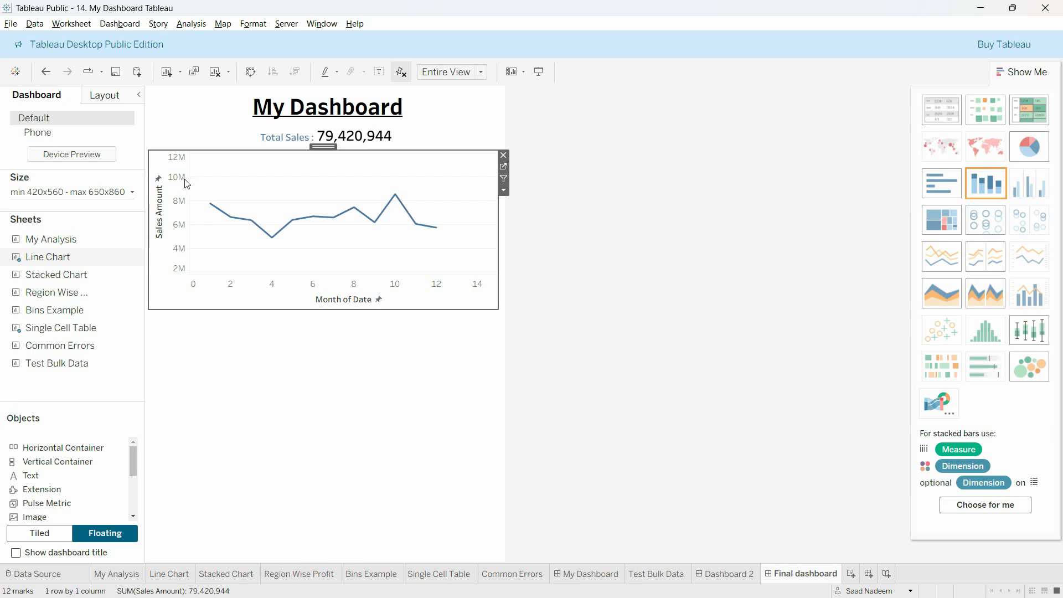
double_click(181, 259)
click(454, 242)
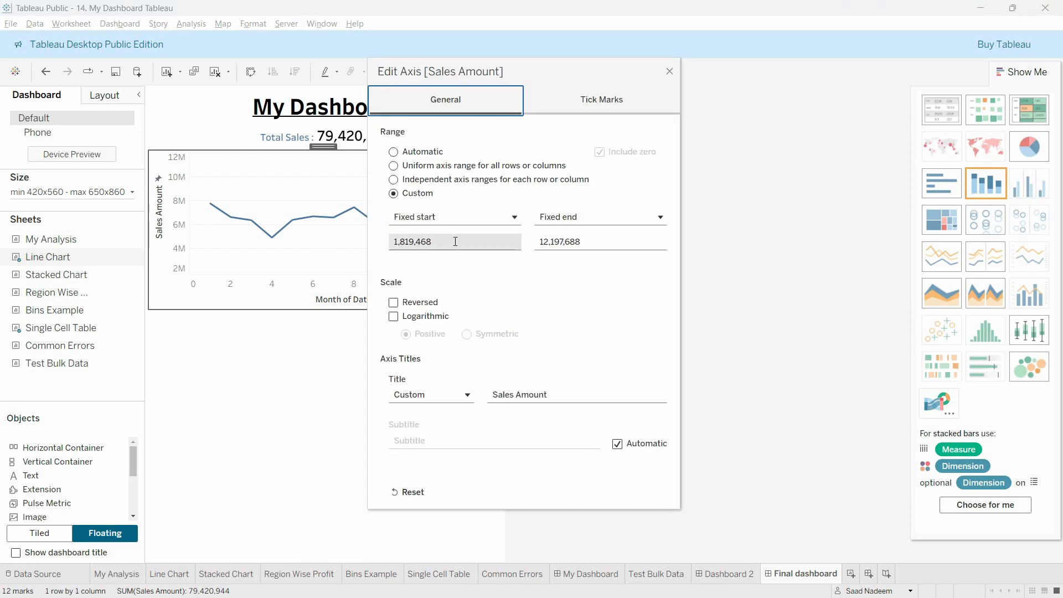
key(ctrl+a)
text(4)
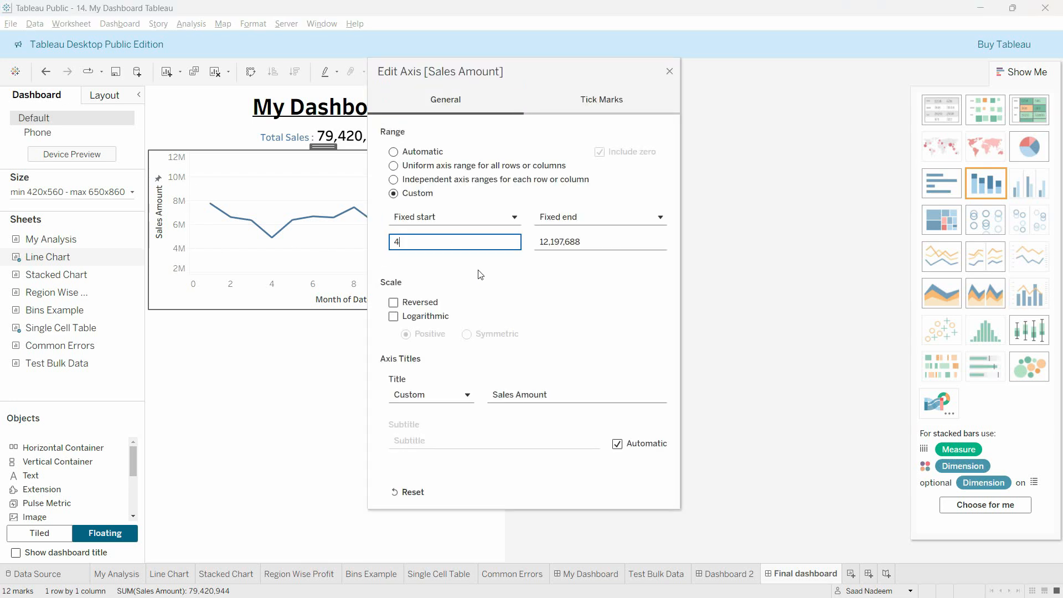
text(0000)
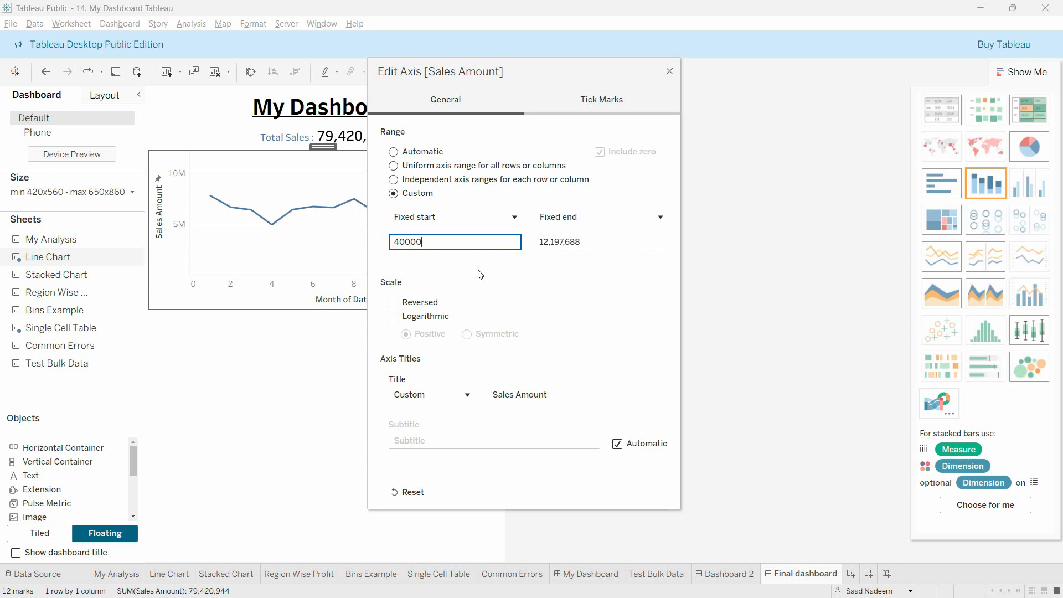
text(00)
key(Tab)
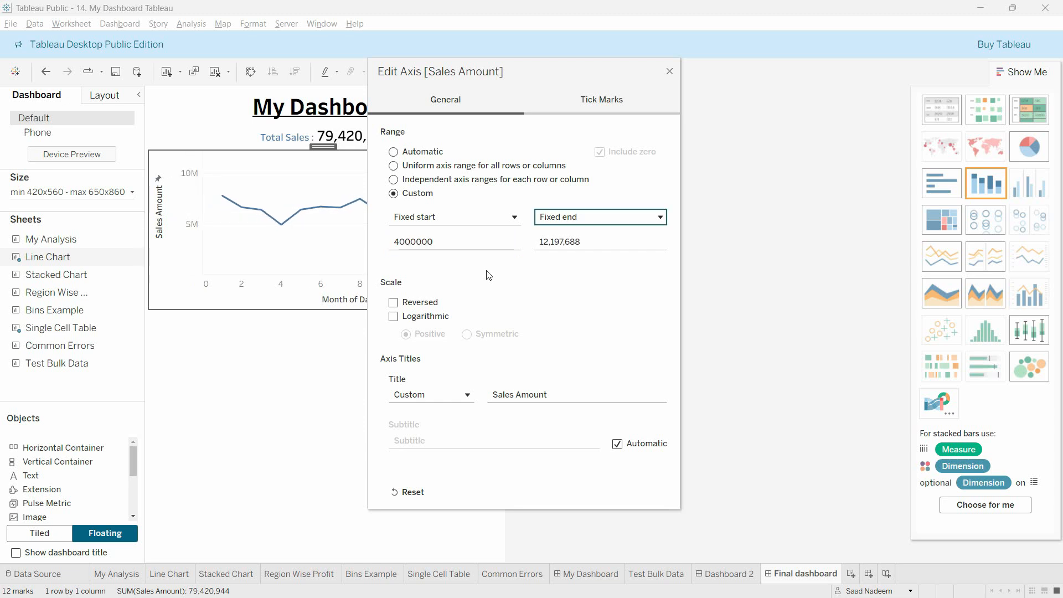
Step: Set the fixed end of the Sales Amount axis to 10,000,000, close the axis settings and deselect the Line Chart
click(595, 240)
key(ctrl+a)
text(1)
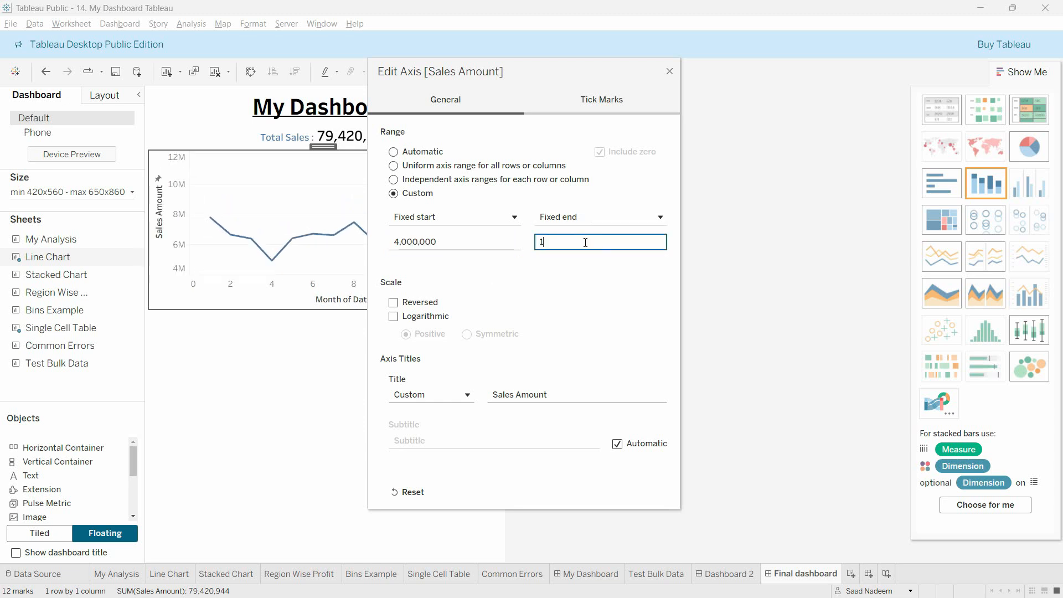
text(0,000,000)
key(Tab)
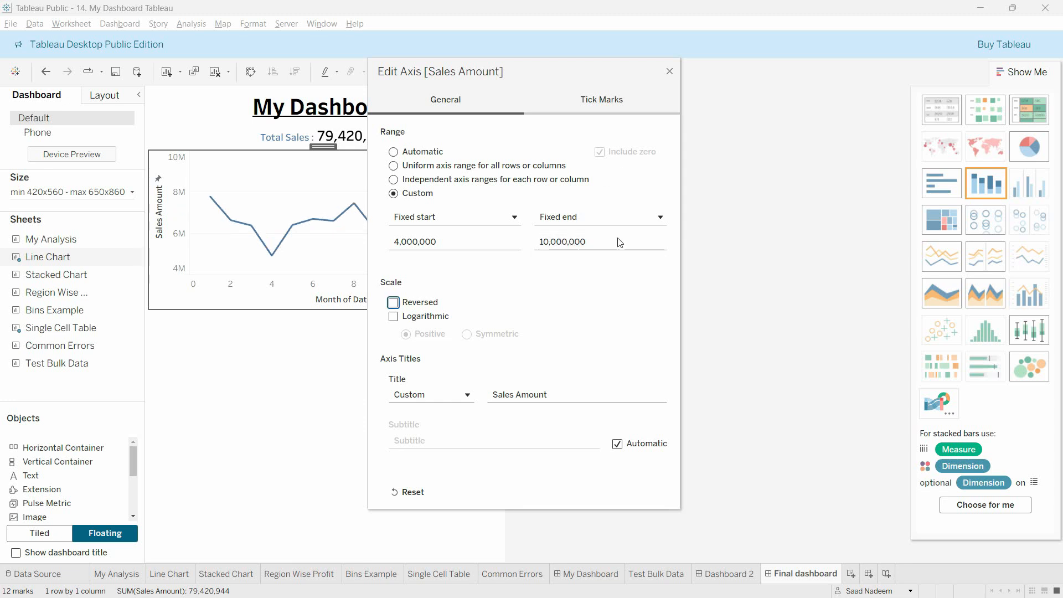
click(669, 72)
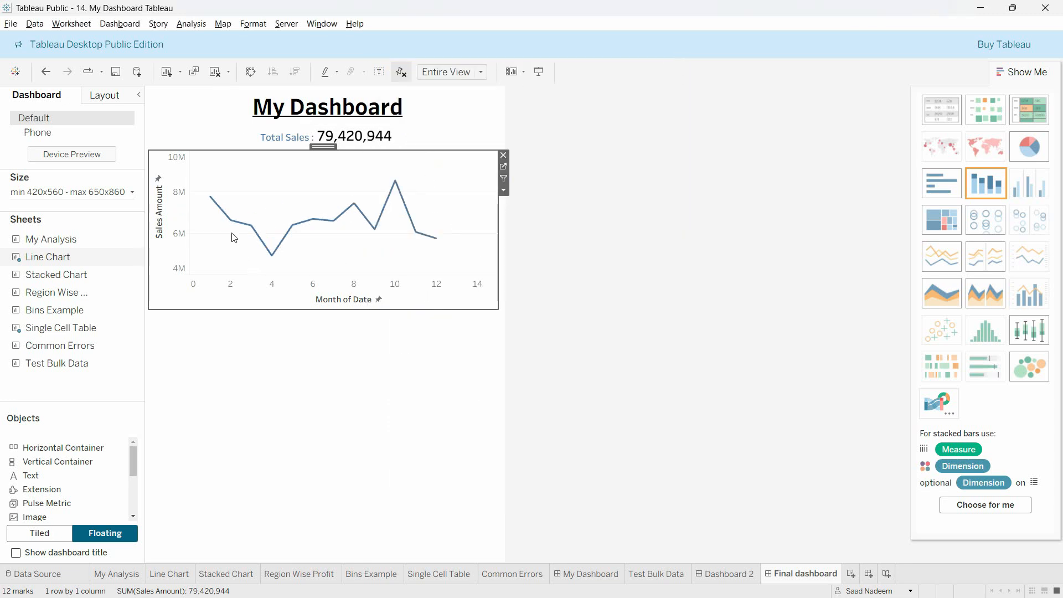
mouse_move(396, 206)
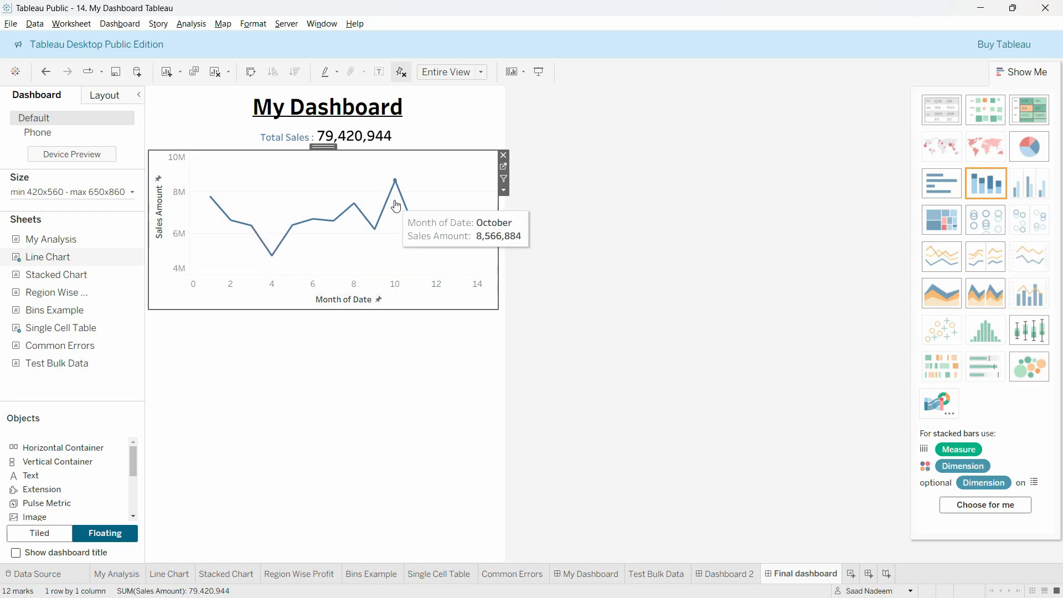
click(388, 395)
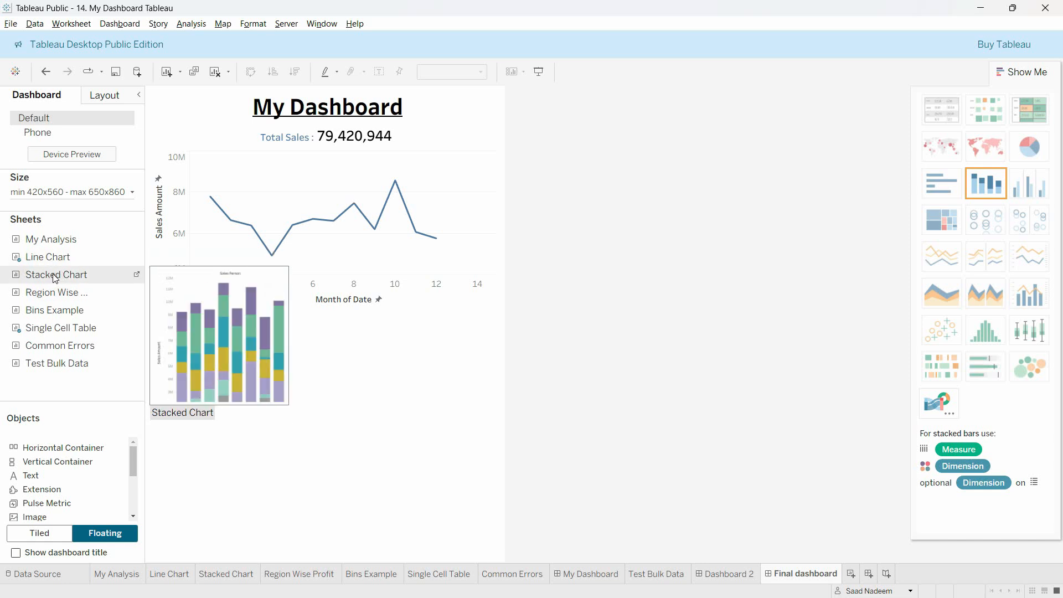
Step: Place the Stacked Chart sheet below the Line Chart at the dashboard's left edge and remove its Region legend
drag(55, 278, 148, 303)
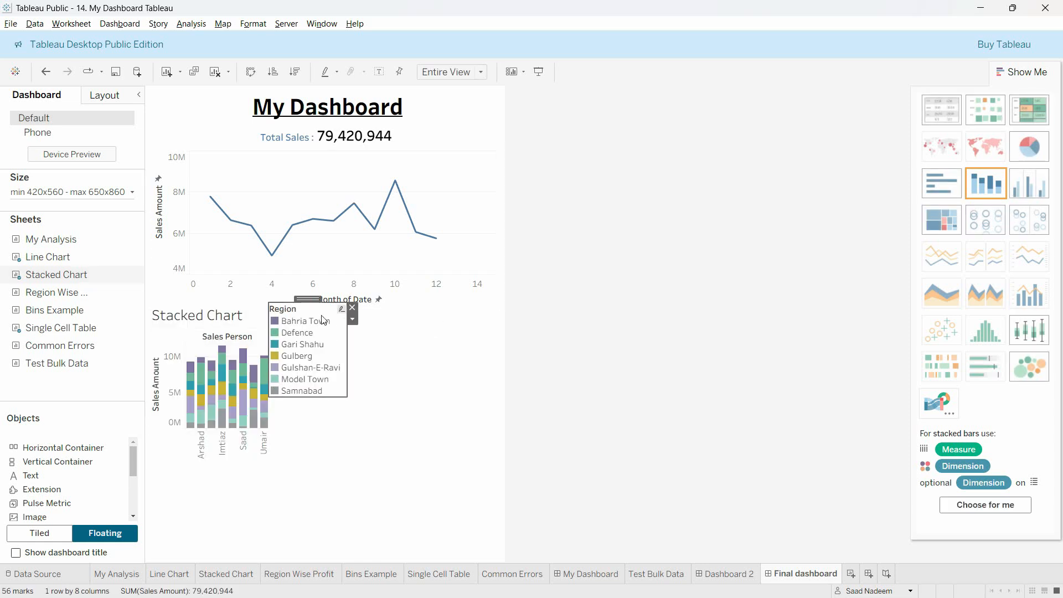
click(352, 309)
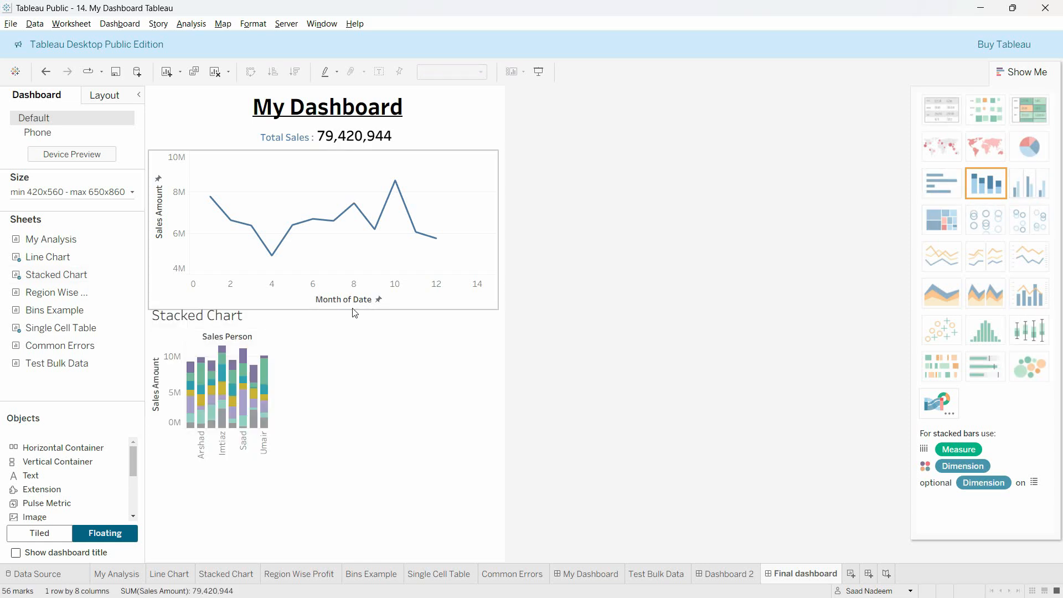
click(269, 334)
Step: Widen the Stacked Chart to about half the dashboard's width and hide its sheet title
drag(274, 356, 318, 358)
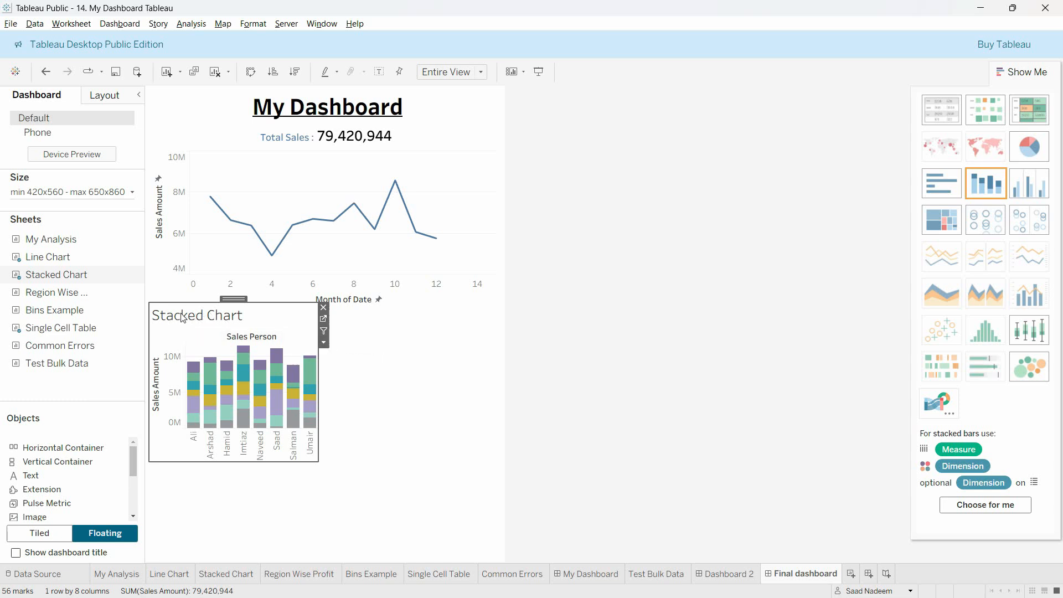
click(324, 343)
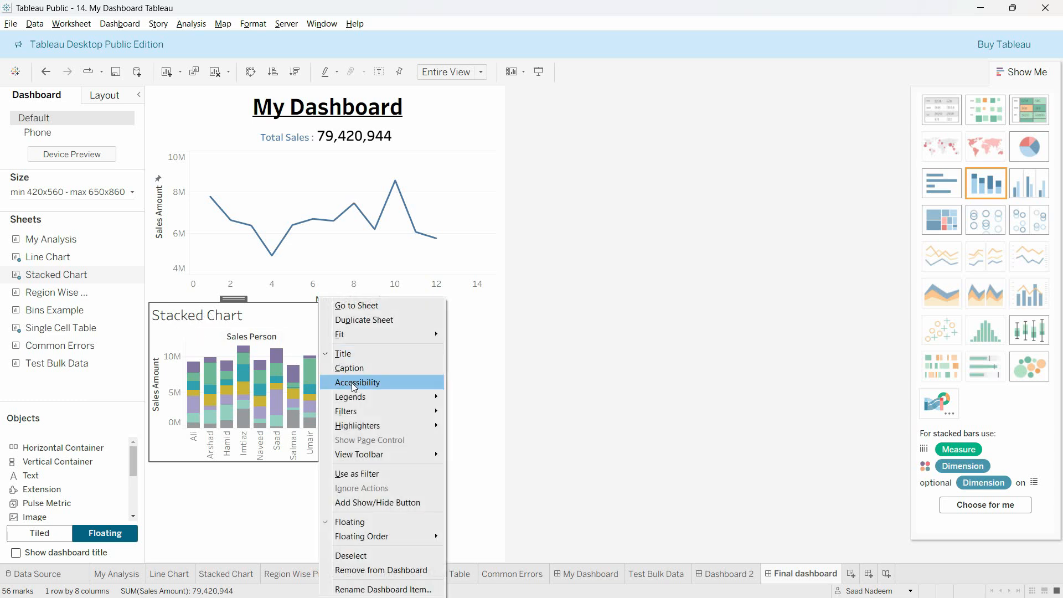
click(335, 353)
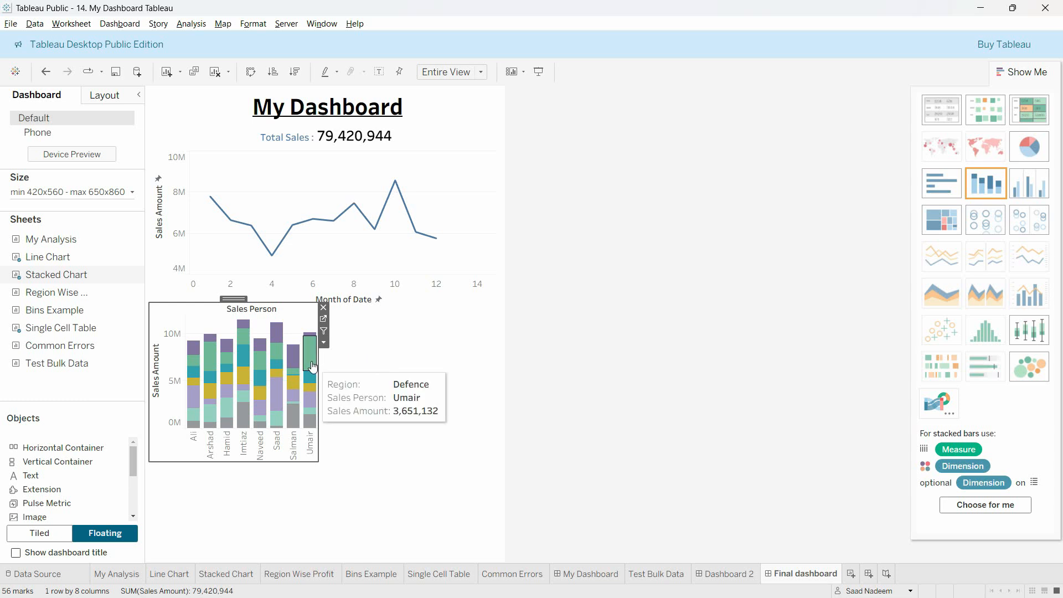
Step: Try the Standard fit on the Stacked Chart, then set its fit to Fit Width
click(346, 343)
mouse_move(432, 333)
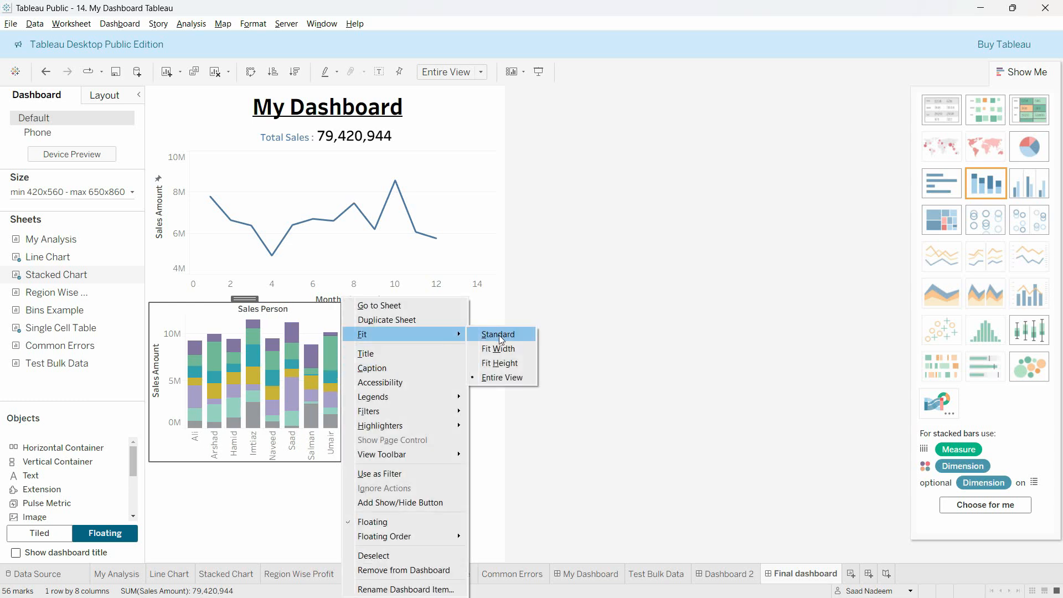
click(500, 335)
click(346, 342)
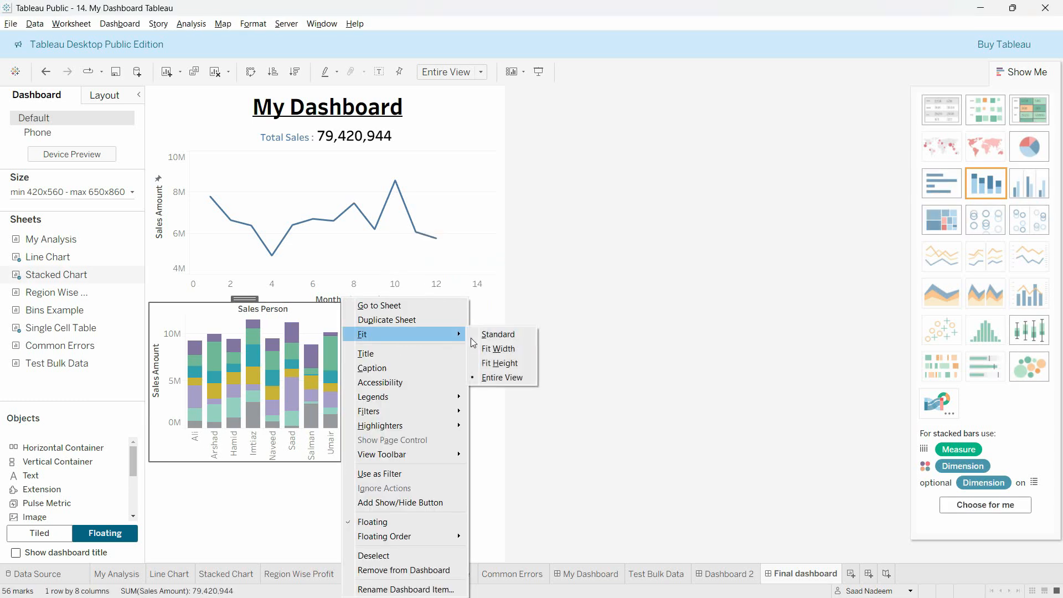
click(473, 352)
click(346, 343)
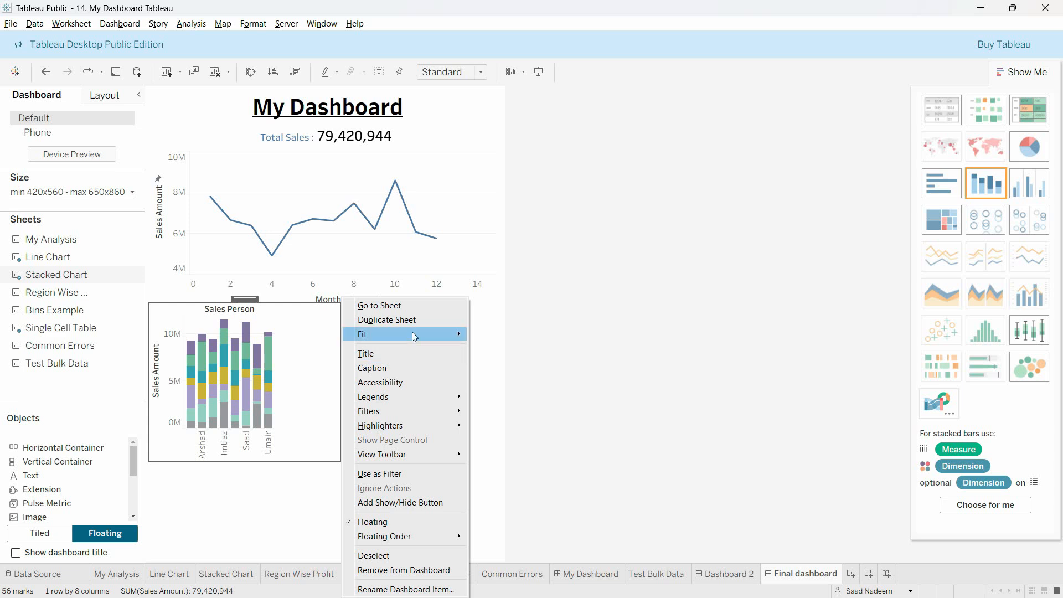
click(492, 349)
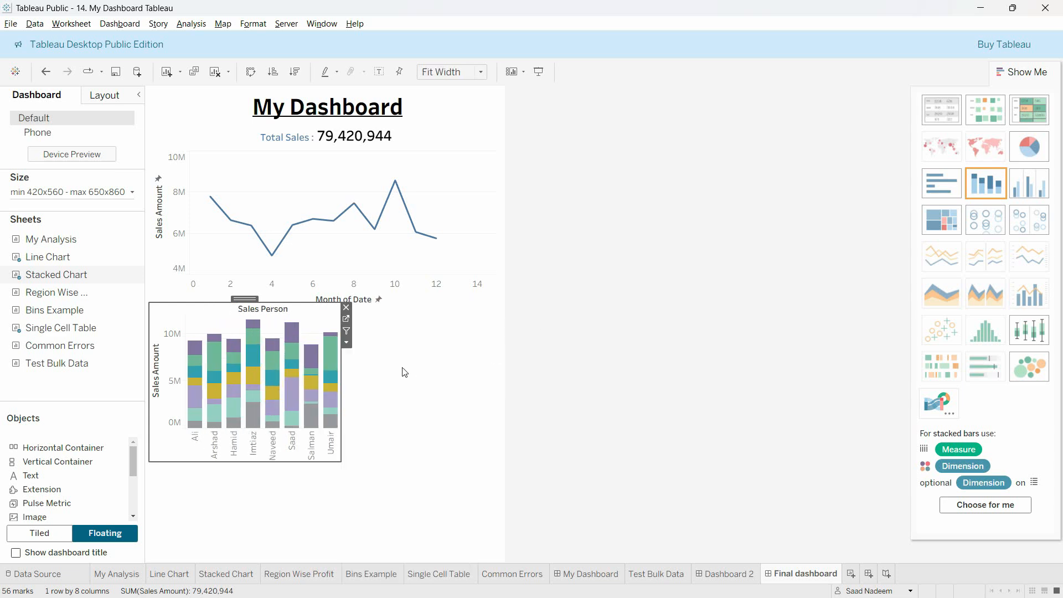
Step: Inspect several Bahria Town segments in the Stacked Chart's bars and clear the mark selection
click(283, 351)
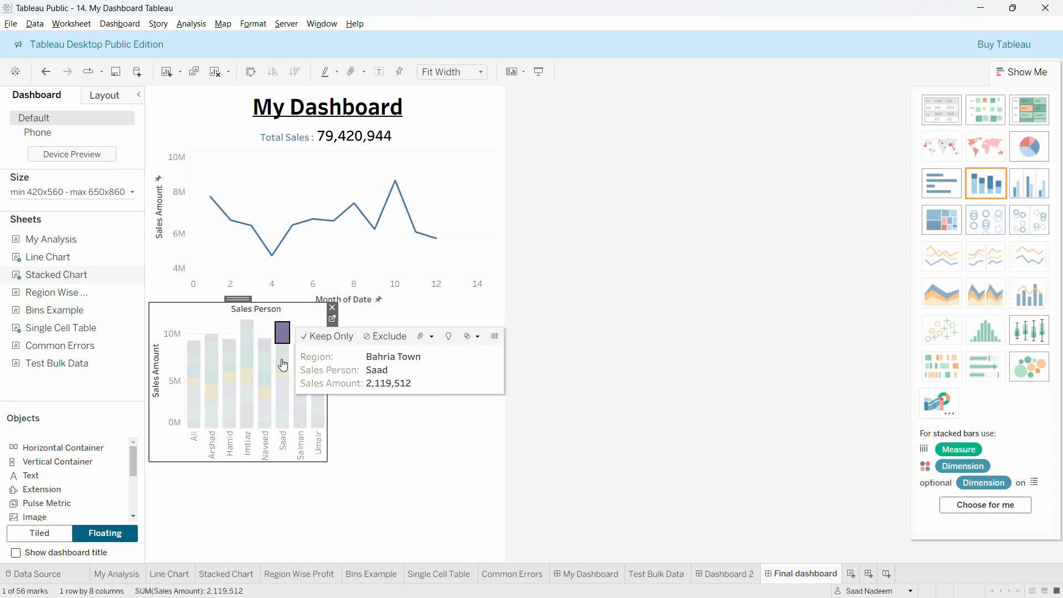
click(247, 324)
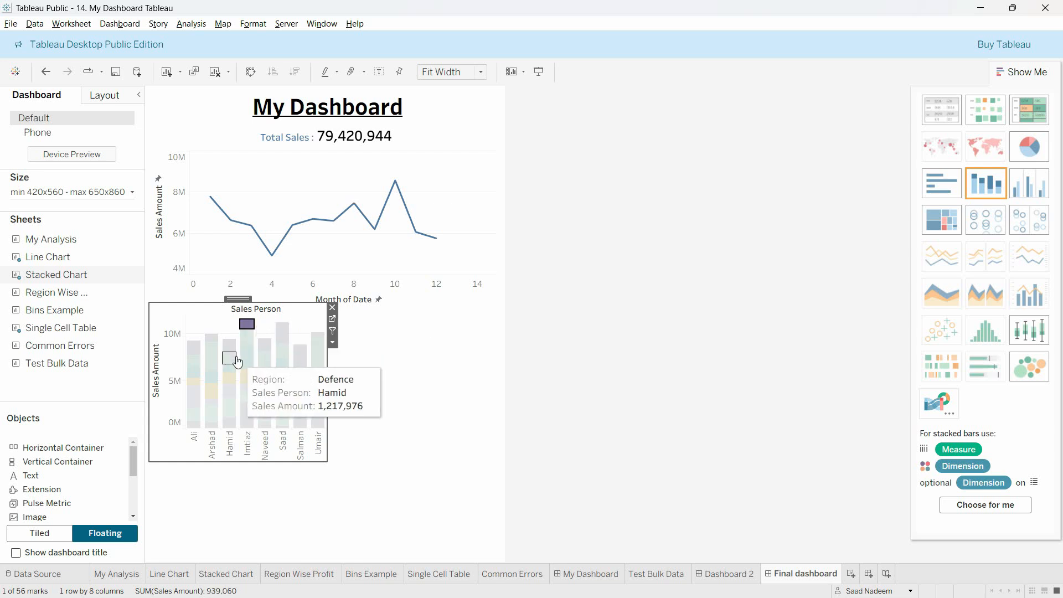
click(229, 354)
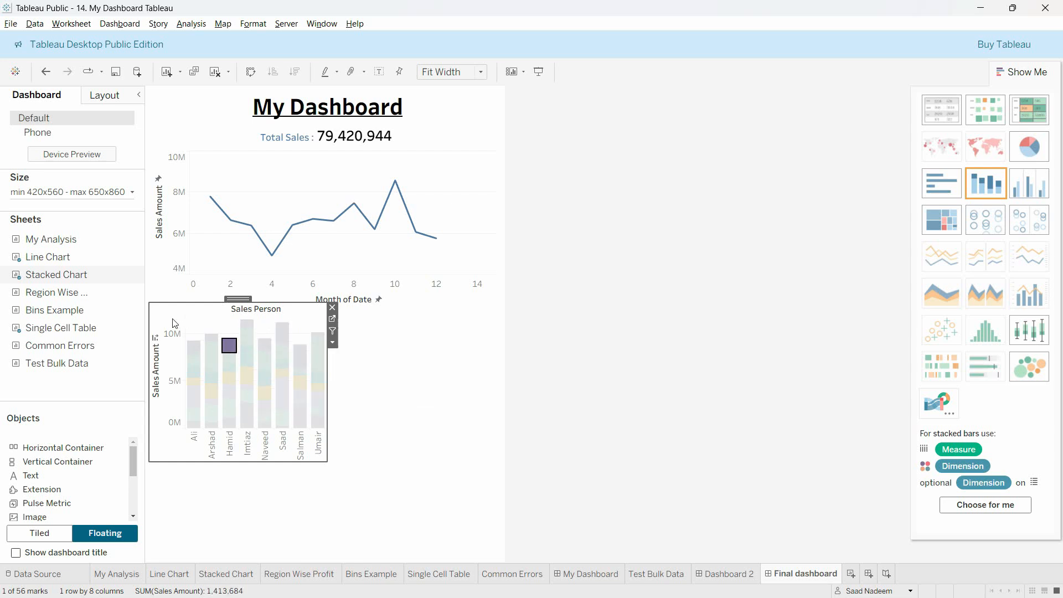
click(173, 324)
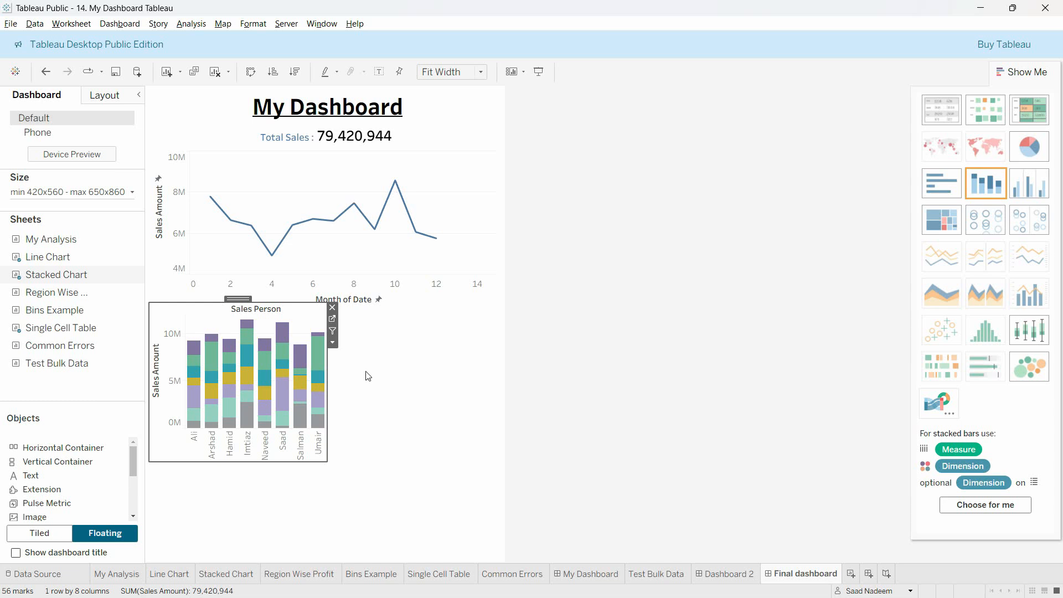
Step: Place the My Analysis pie chart to the right of the Stacked Chart and hide its sheet title
mouse_move(65, 247)
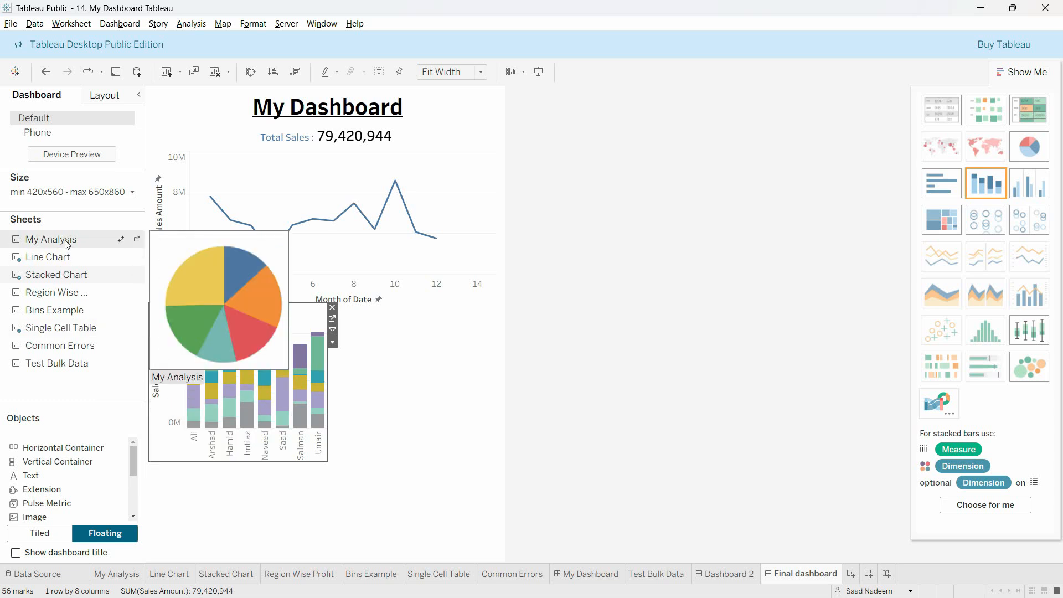
drag(65, 244, 459, 390)
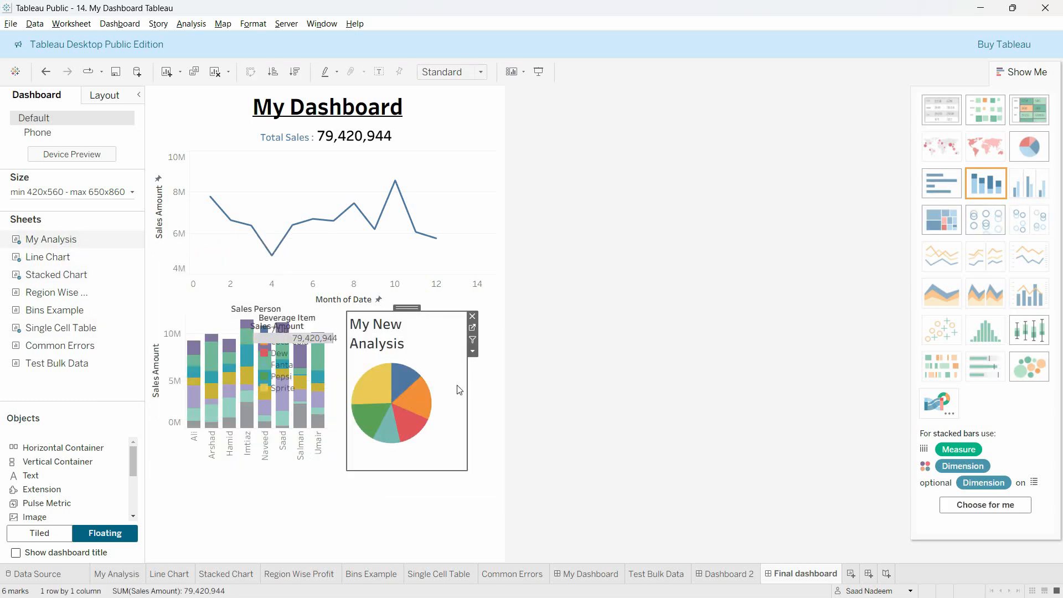
click(472, 351)
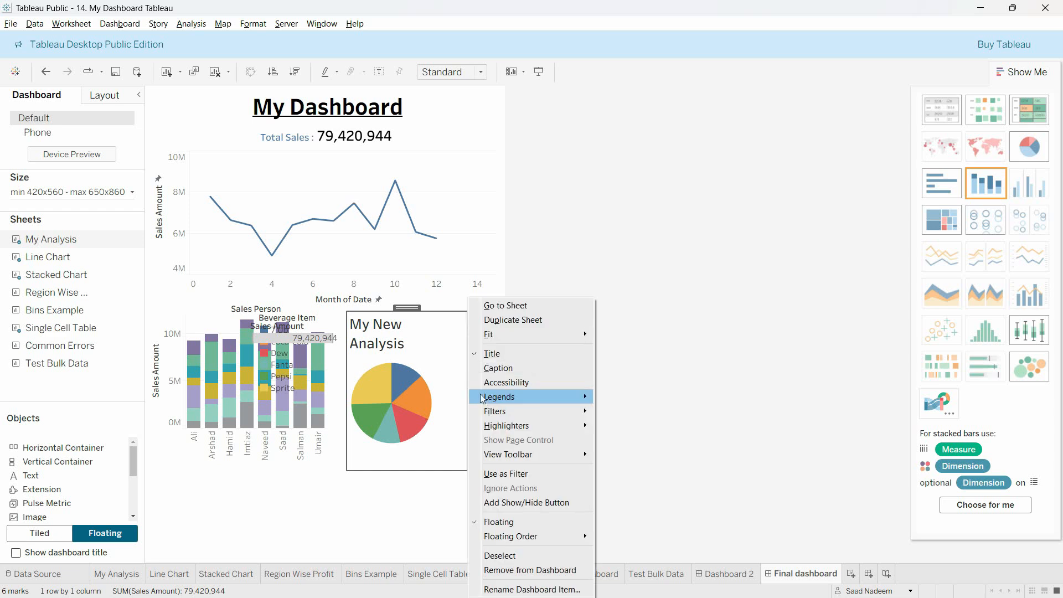
click(484, 353)
Step: Set the pie chart's fit to Fit Width, shorten its frame and shift it slightly down beside the Stacked Chart
click(472, 352)
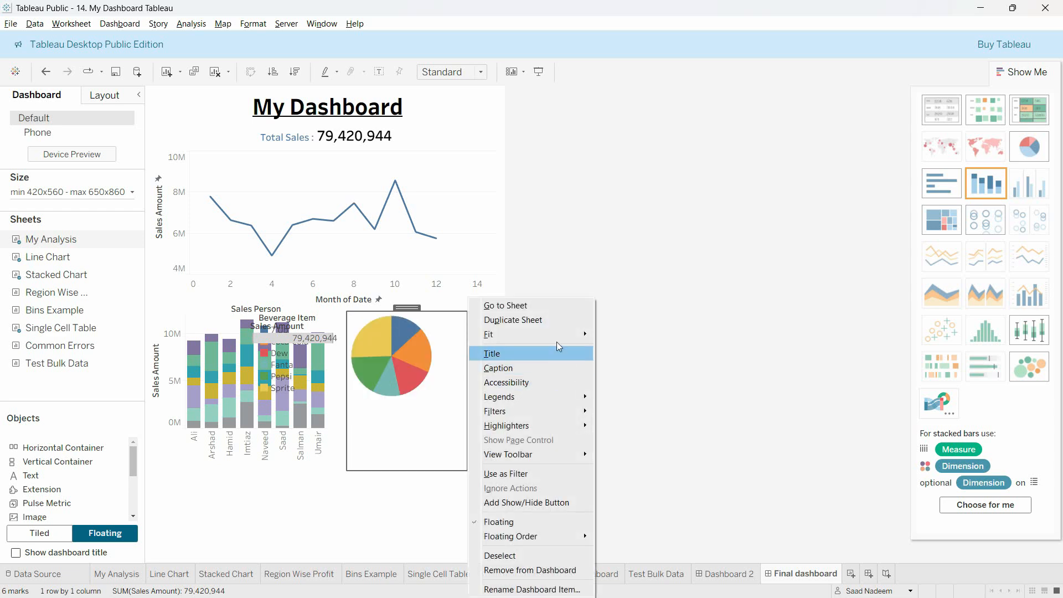
mouse_move(571, 334)
click(614, 349)
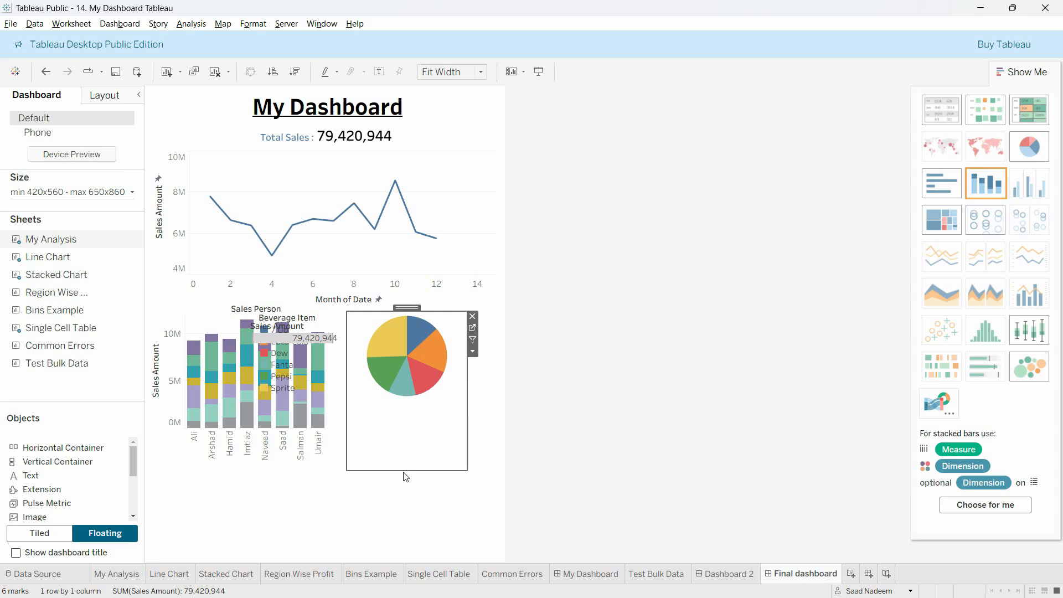
drag(403, 471, 404, 413)
drag(403, 317, 403, 326)
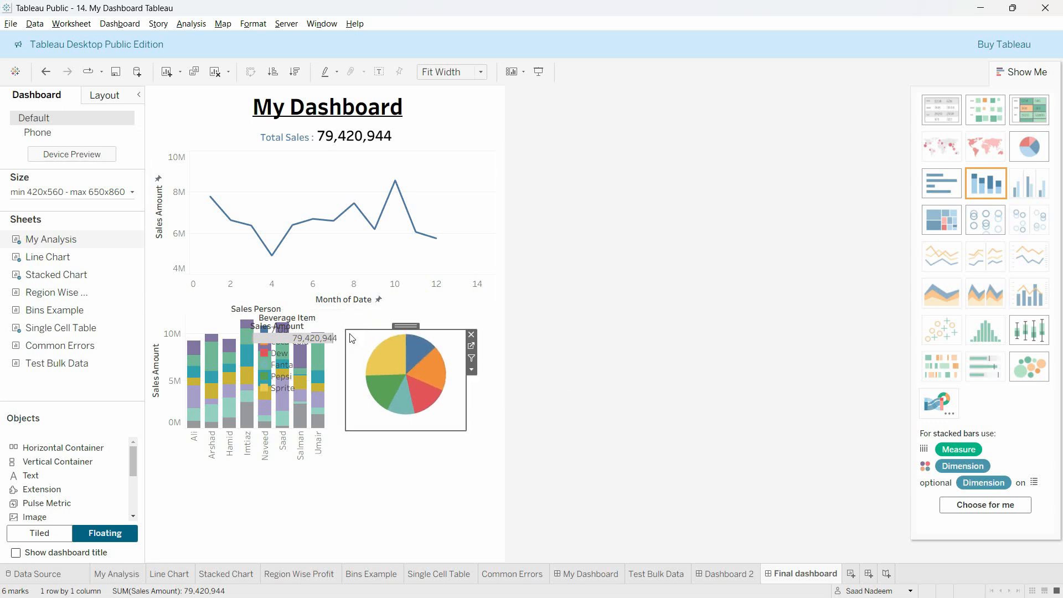
Step: Remove the Sales Amount and Beverage Item legends overlapping the Stacked Chart and enlarge the pie chart's frame slightly
click(333, 322)
click(343, 324)
click(308, 321)
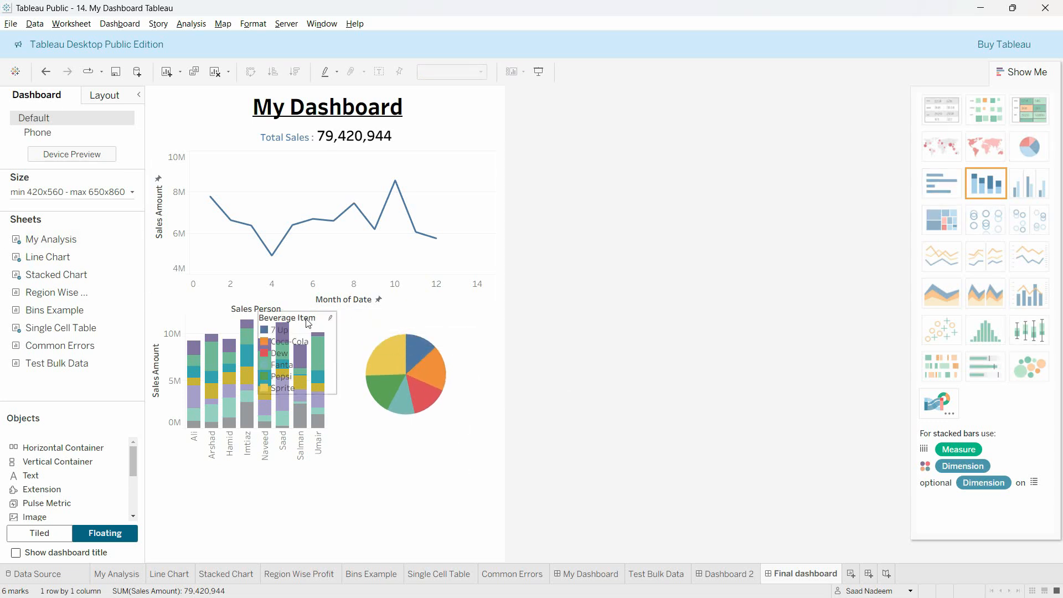
click(332, 310)
click(448, 432)
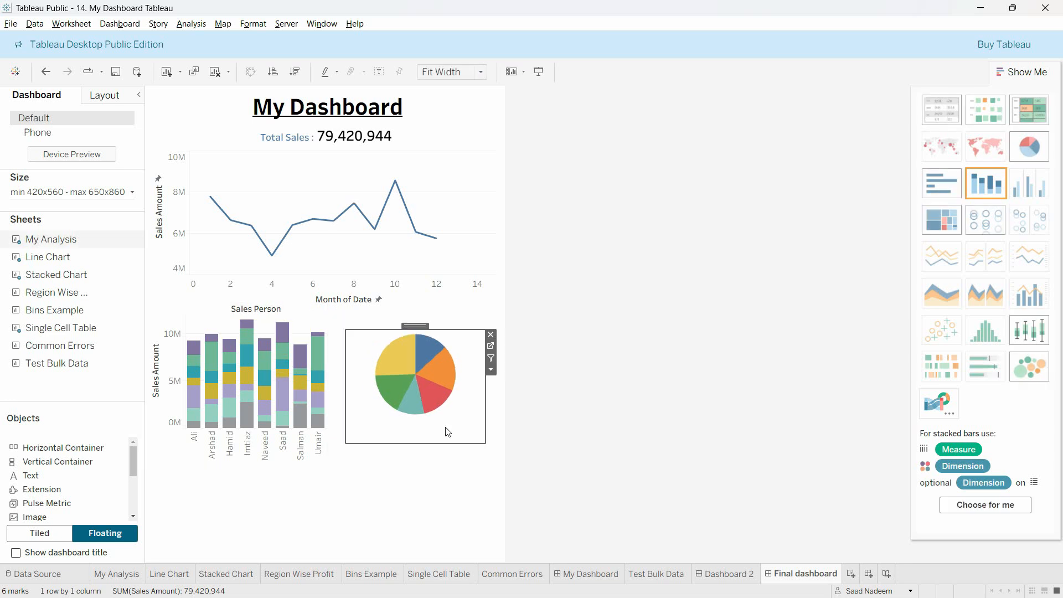
click(338, 507)
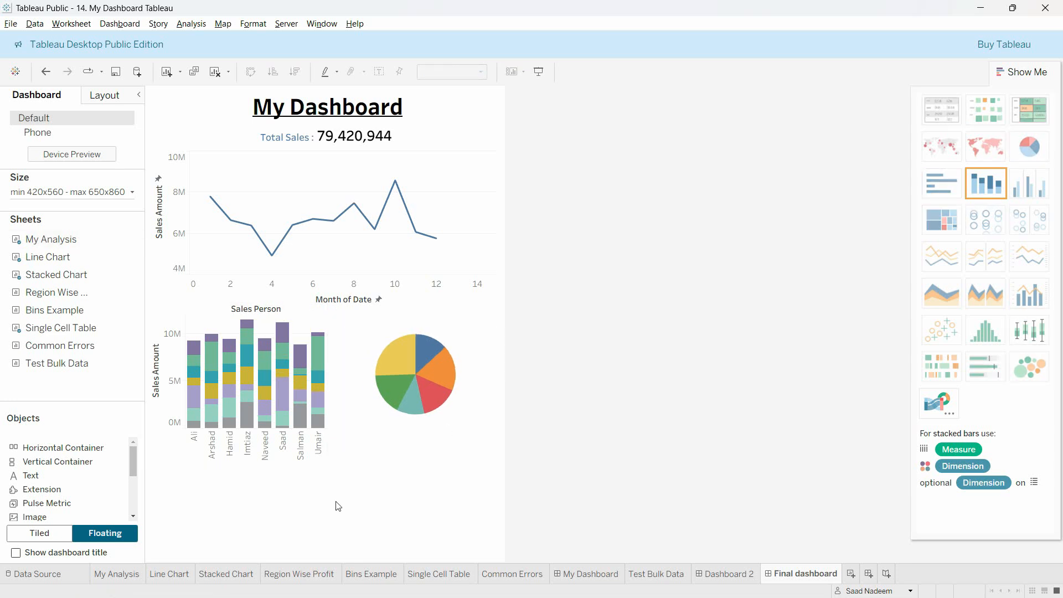
Step: Place the Region Wise Profit table below the Stacked Chart and pie chart and widen it across nearly the full dashboard
mouse_move(57, 297)
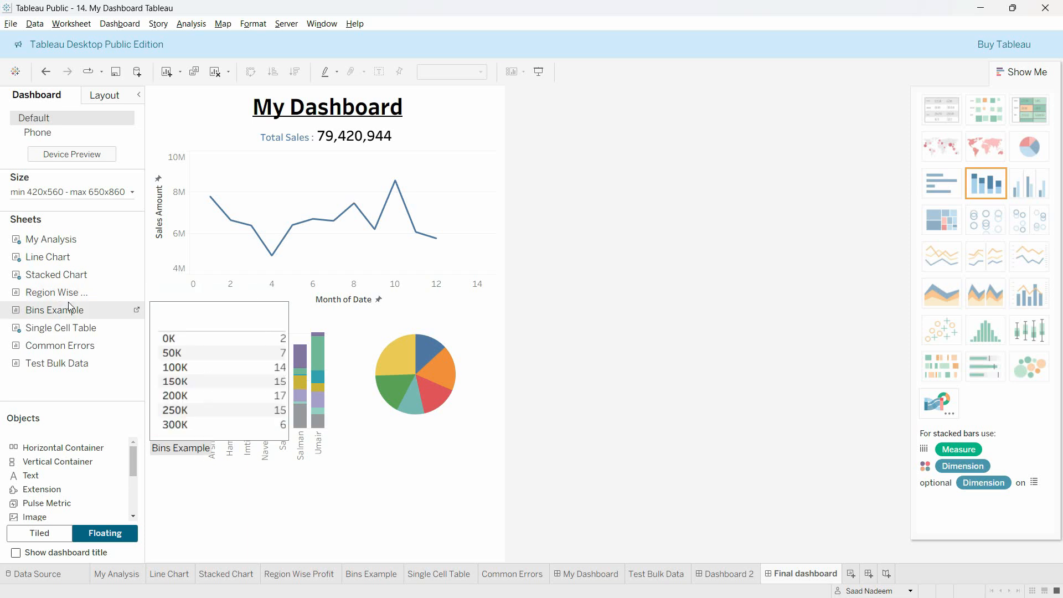
drag(140, 476, 151, 466)
drag(272, 538, 498, 515)
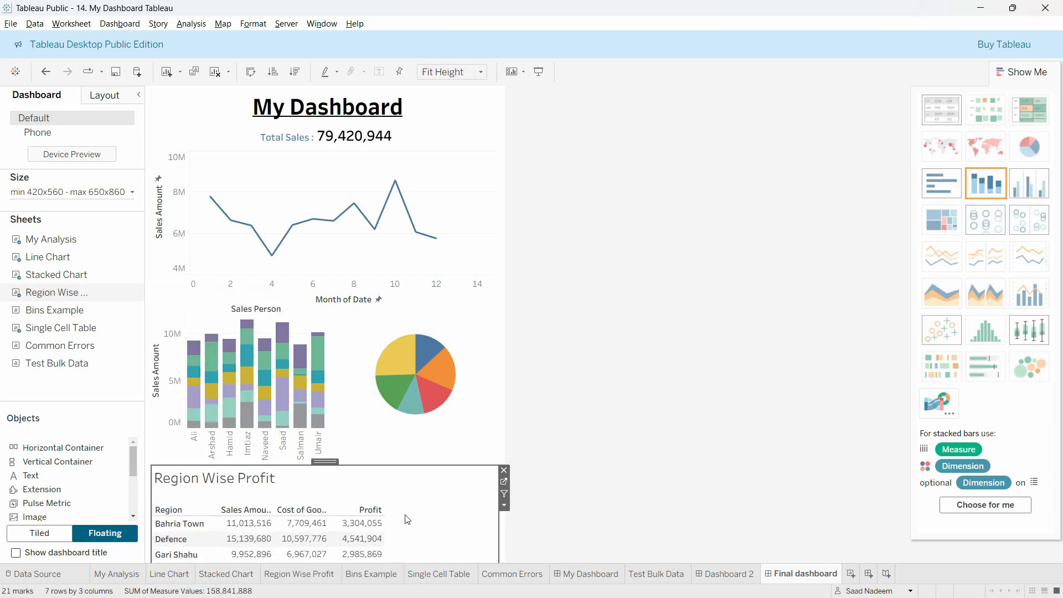
Step: Set the Region Wise Profit table's fit to Fit Width and hide its title
click(504, 505)
mouse_move(598, 338)
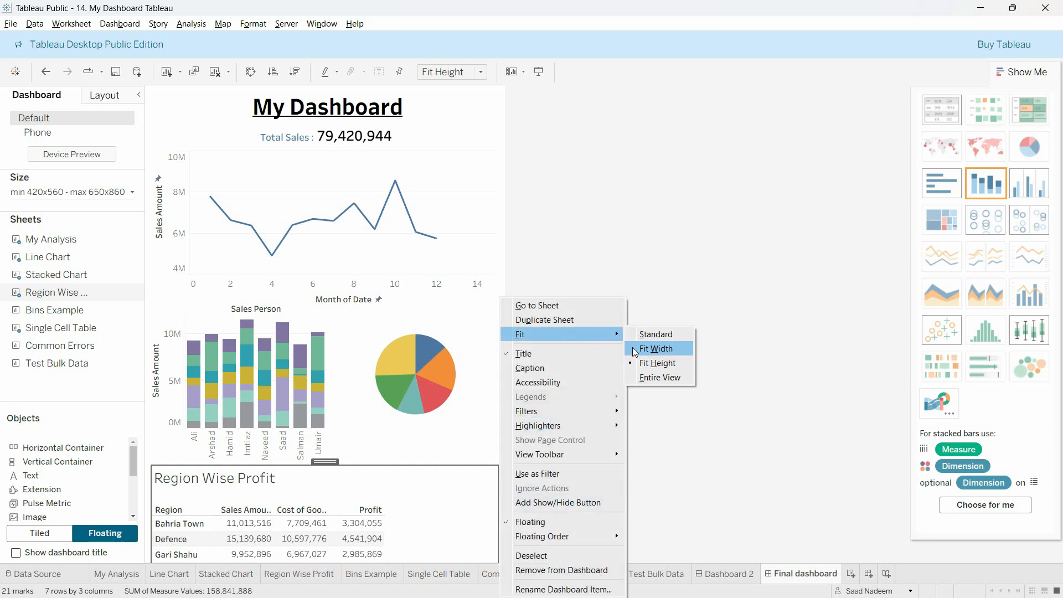
click(656, 348)
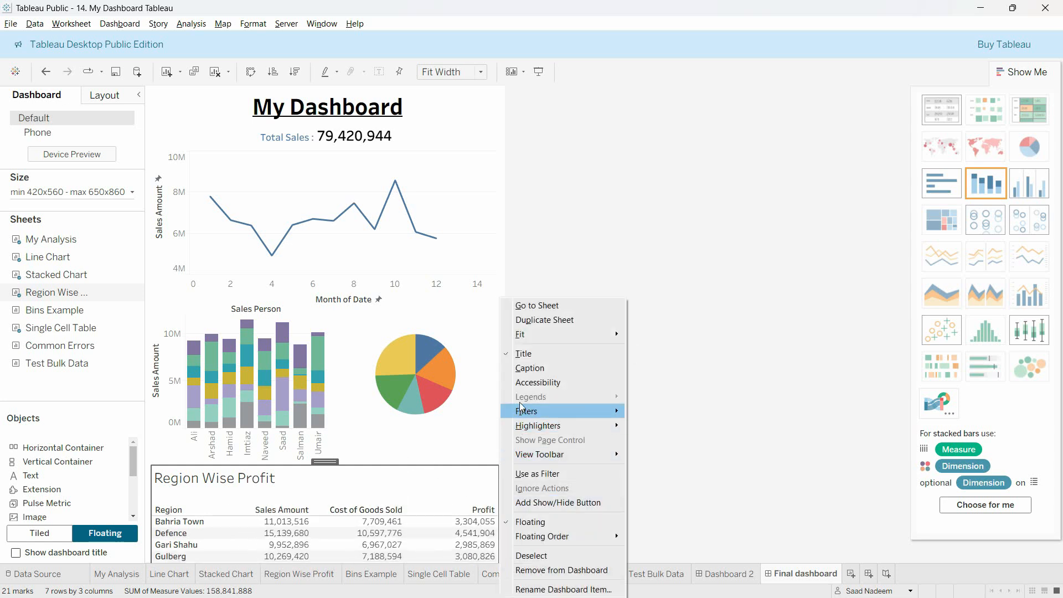
click(523, 353)
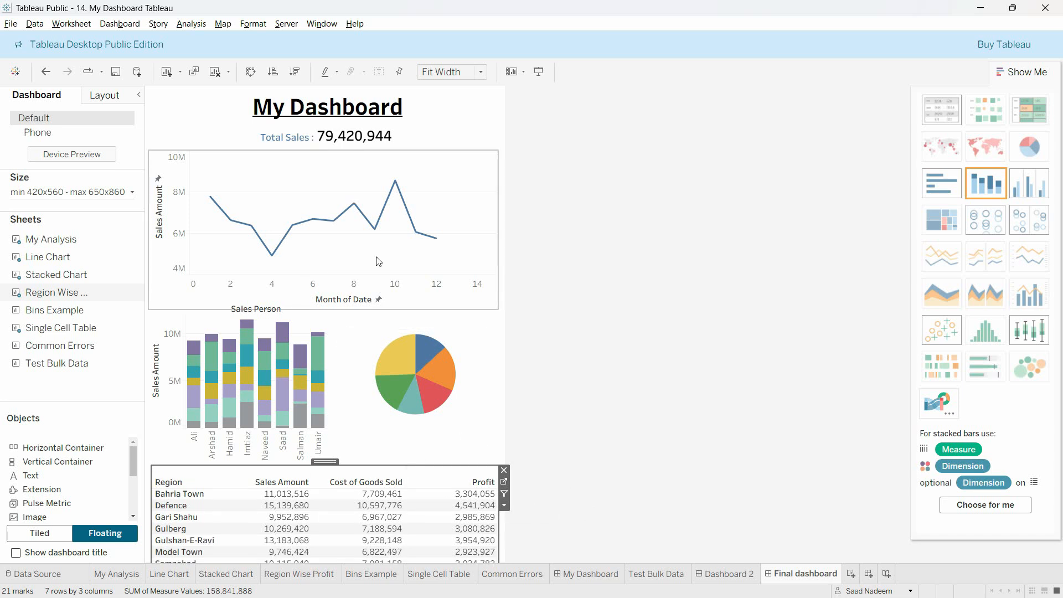
Step: Shorten the Line Chart's frame and reposition it just below Total Sales
click(333, 187)
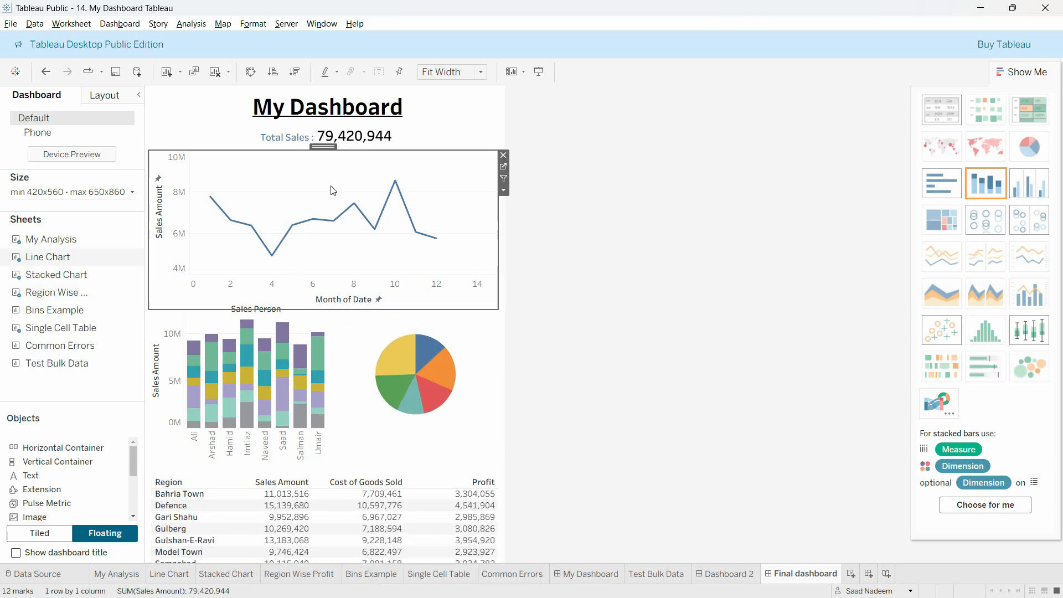
drag(326, 141, 327, 134)
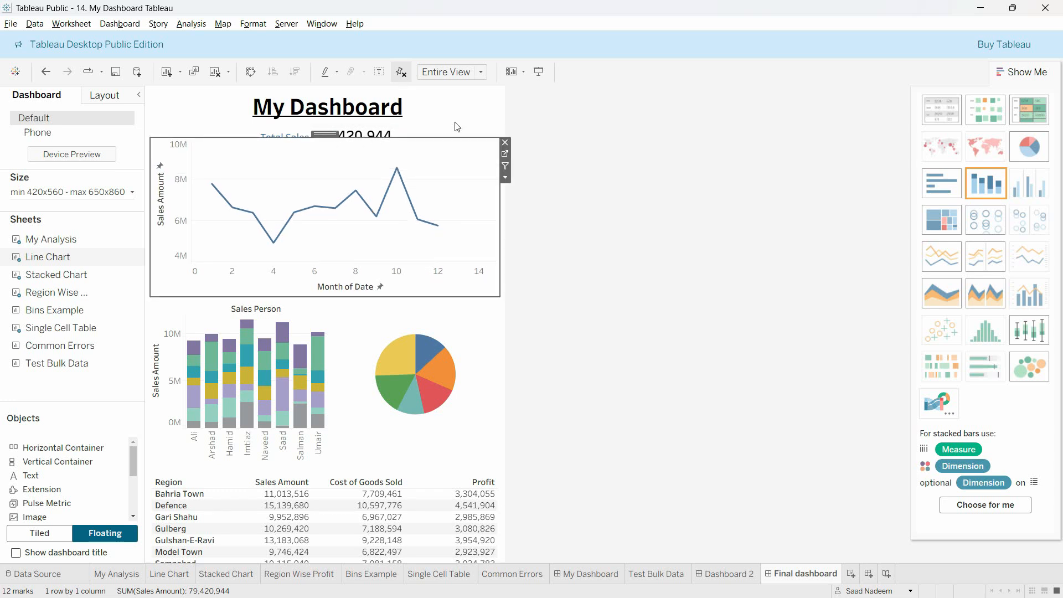
click(342, 137)
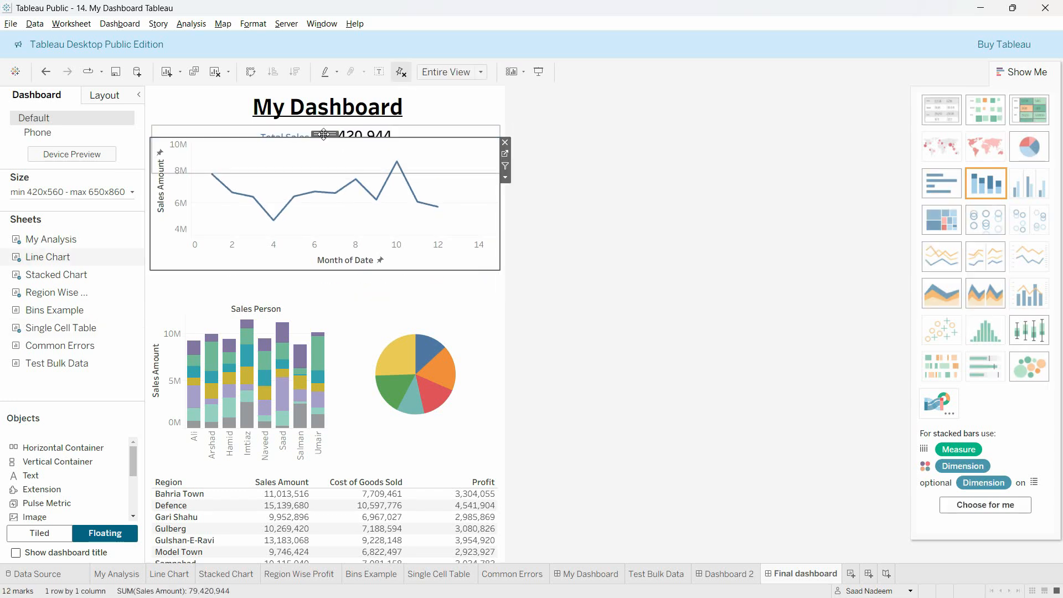
drag(325, 134, 325, 148)
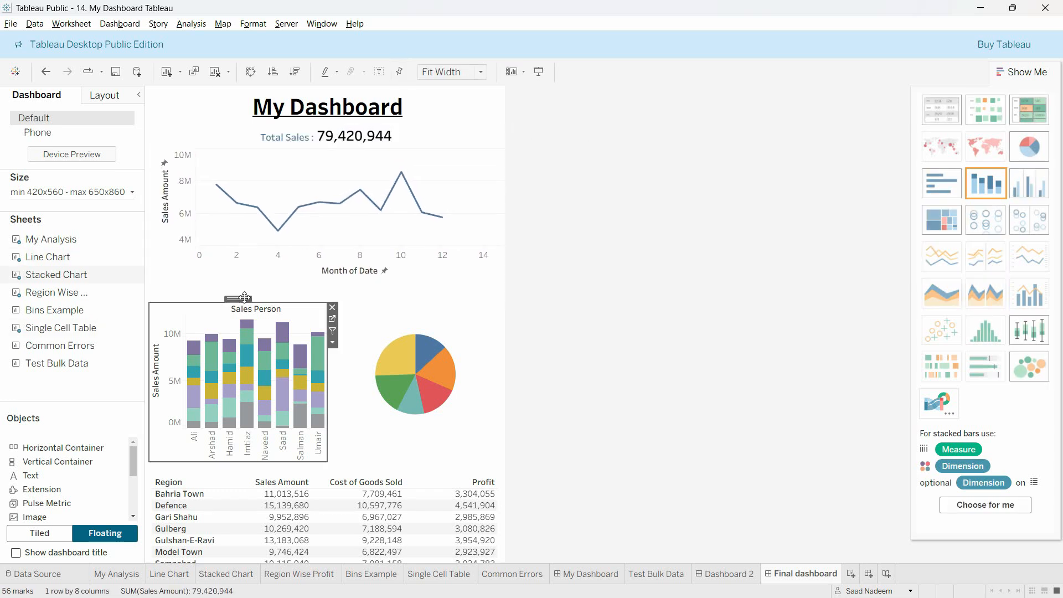
Step: Move the Stacked Chart, pie chart and Region Wise Profit table up to close the gaps below the Line Chart
drag(242, 297, 241, 270)
click(401, 324)
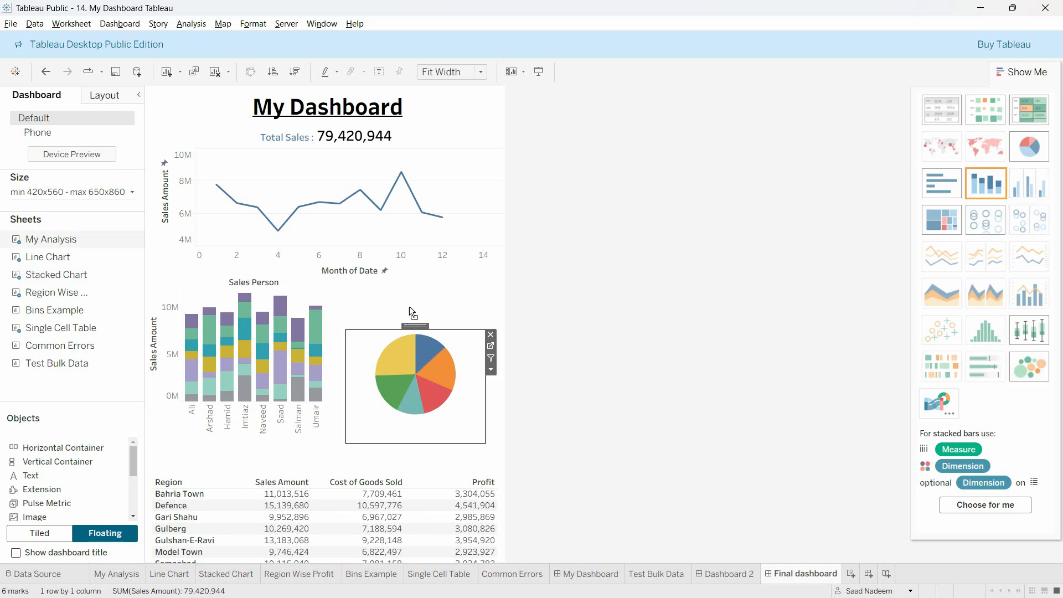
drag(410, 307, 415, 278)
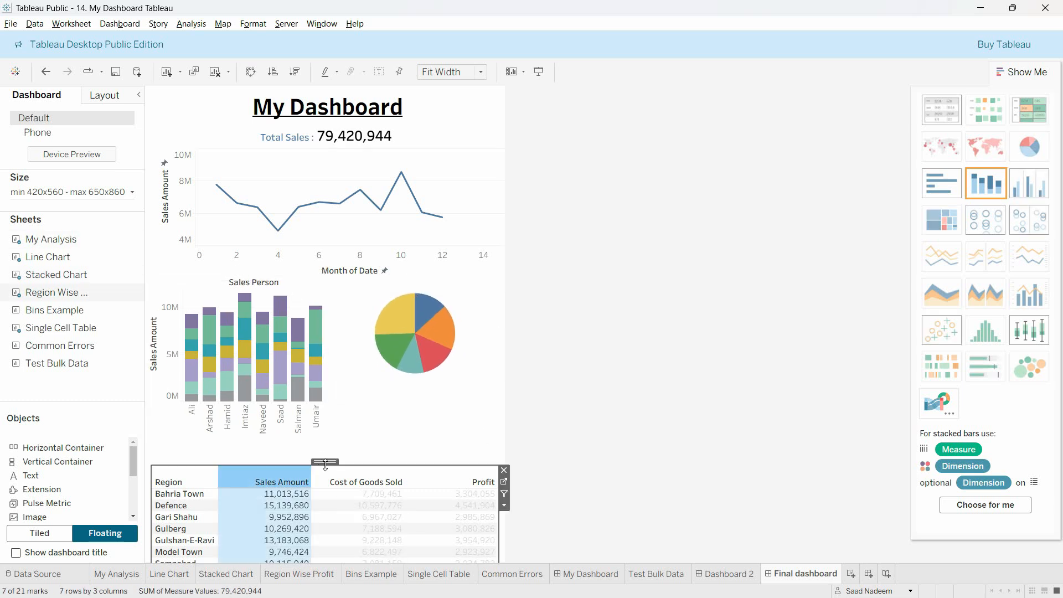
drag(327, 463, 326, 437)
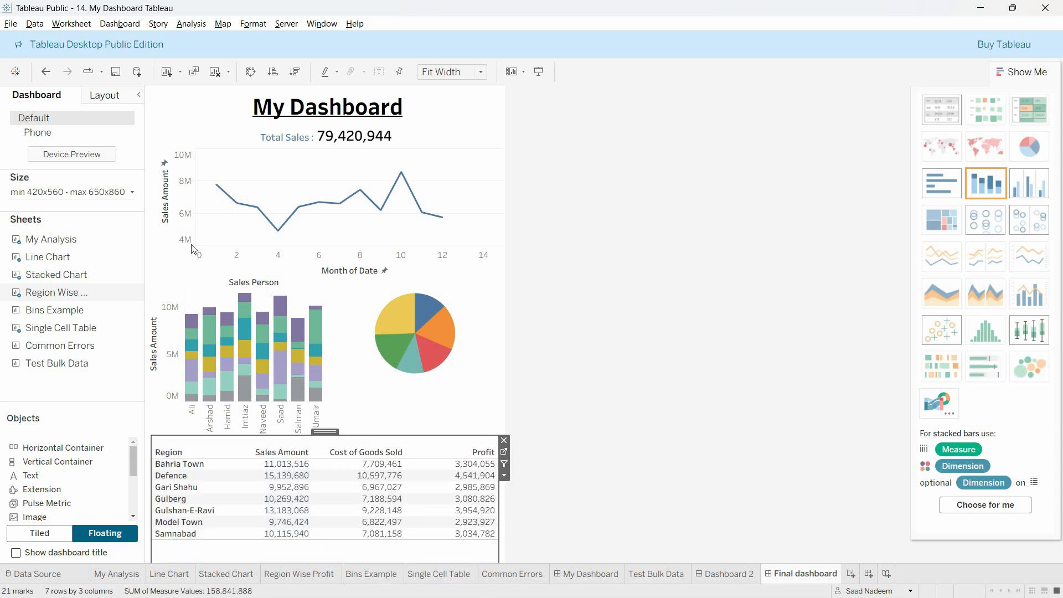
Step: Save the workbook as "20. My Dashboard Tableau Final" in Tableau Workbook (*.twb) format
click(11, 24)
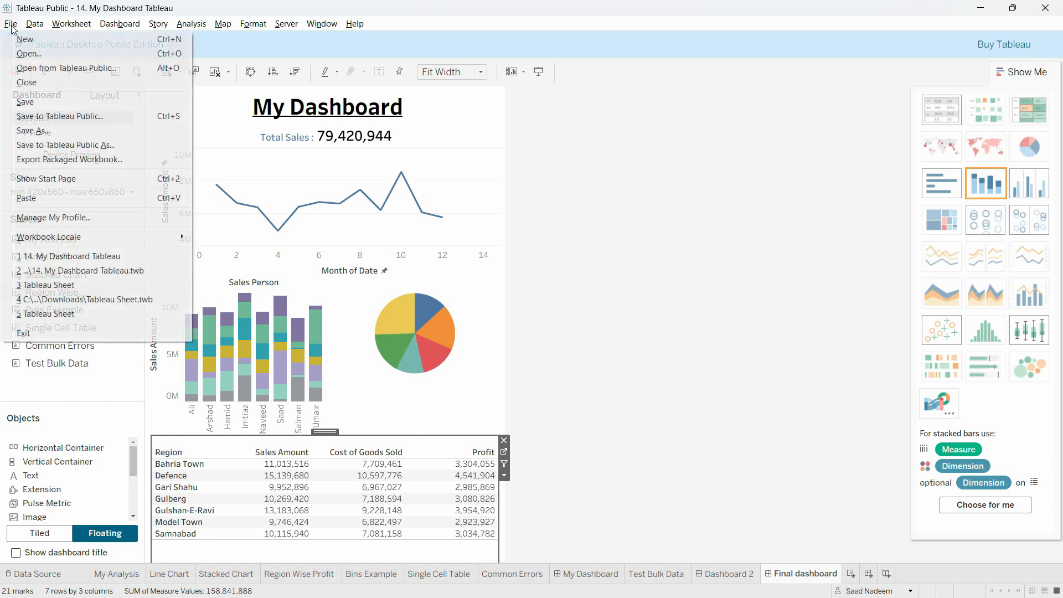
click(113, 135)
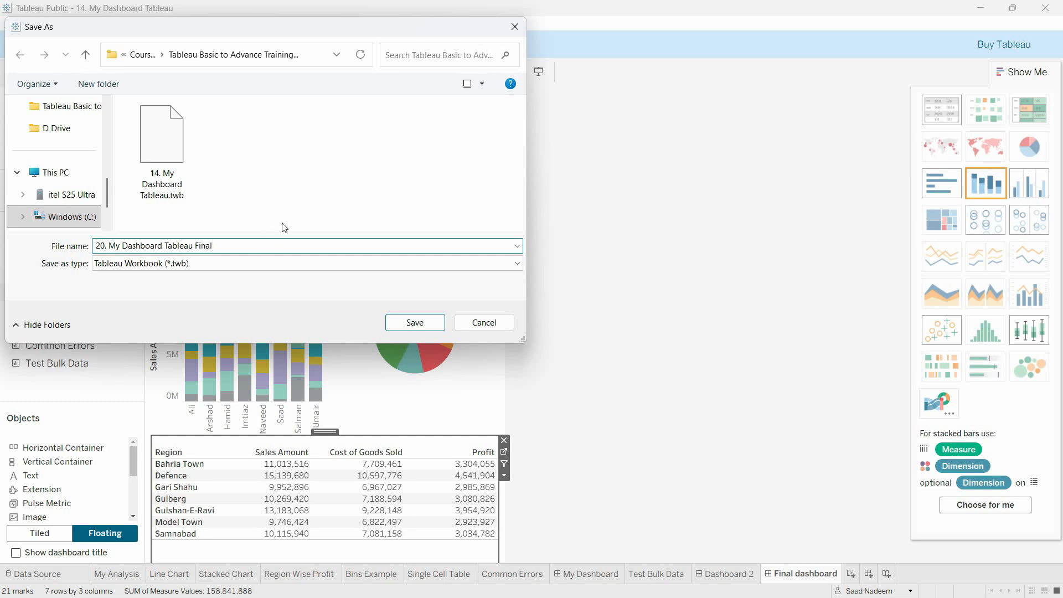
click(415, 322)
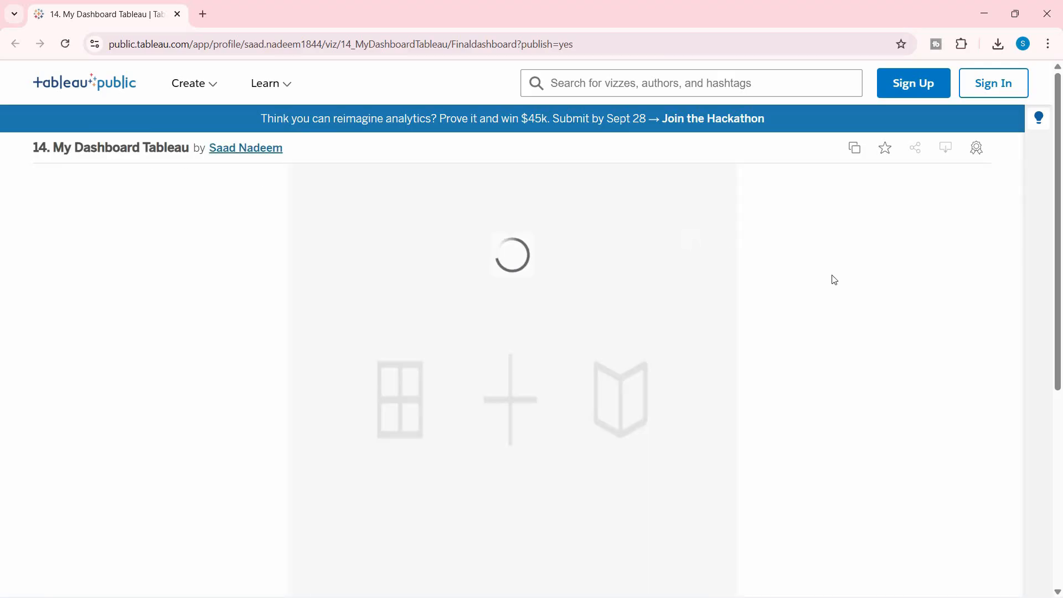
Step: In the browser, look over the published dashboard page and view the dashboard in full screen
click(1048, 45)
click(1045, 321)
scroll(942, 308, down, 5)
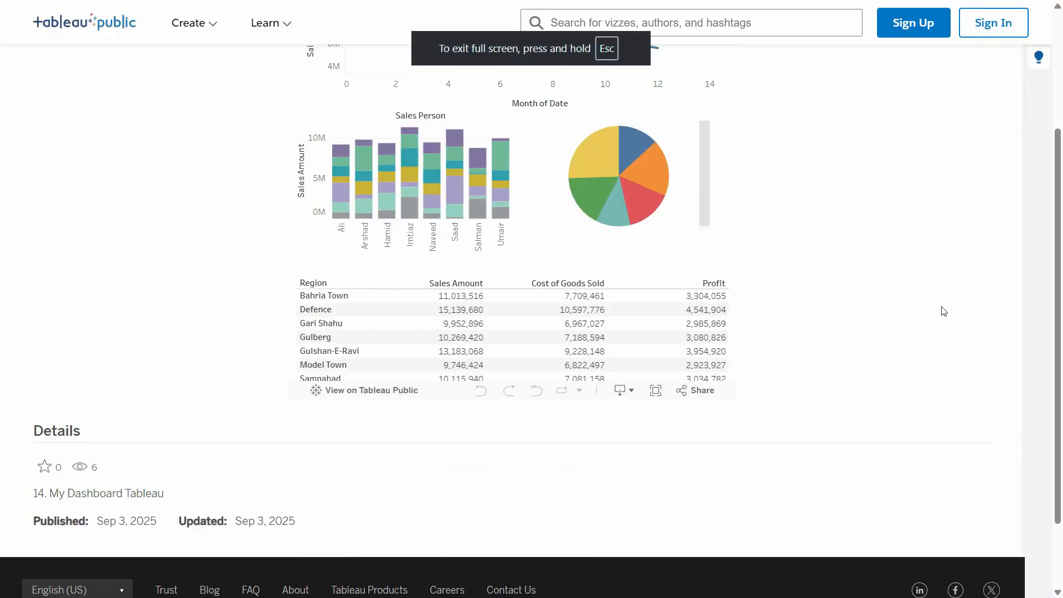
scroll(914, 314, up, 1)
click(655, 368)
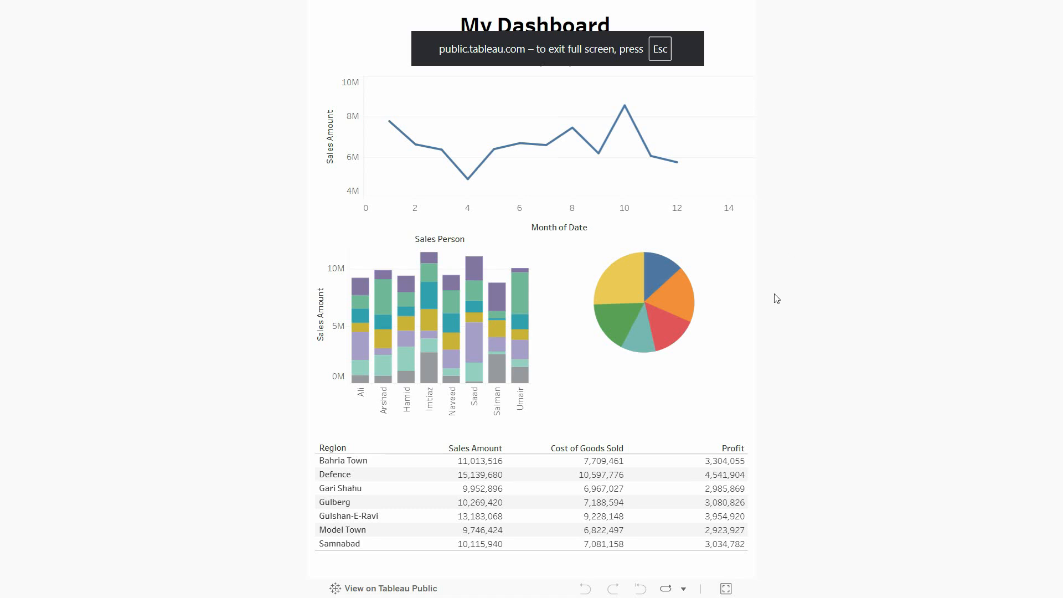
key(Escape)
Step: Download the published dashboard as a PDF, view the downloaded file and close it
click(623, 566)
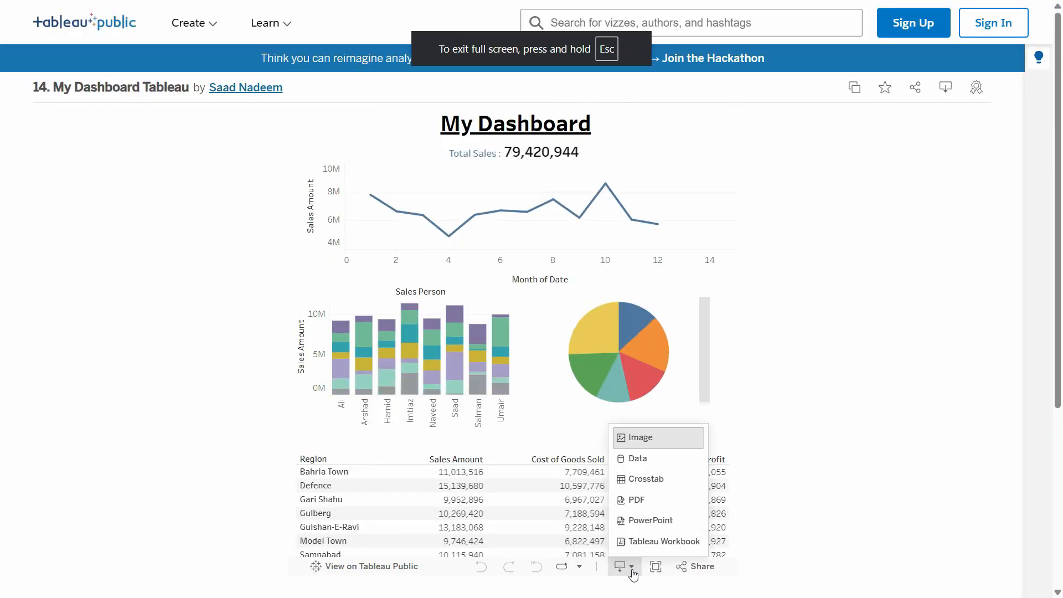
click(653, 505)
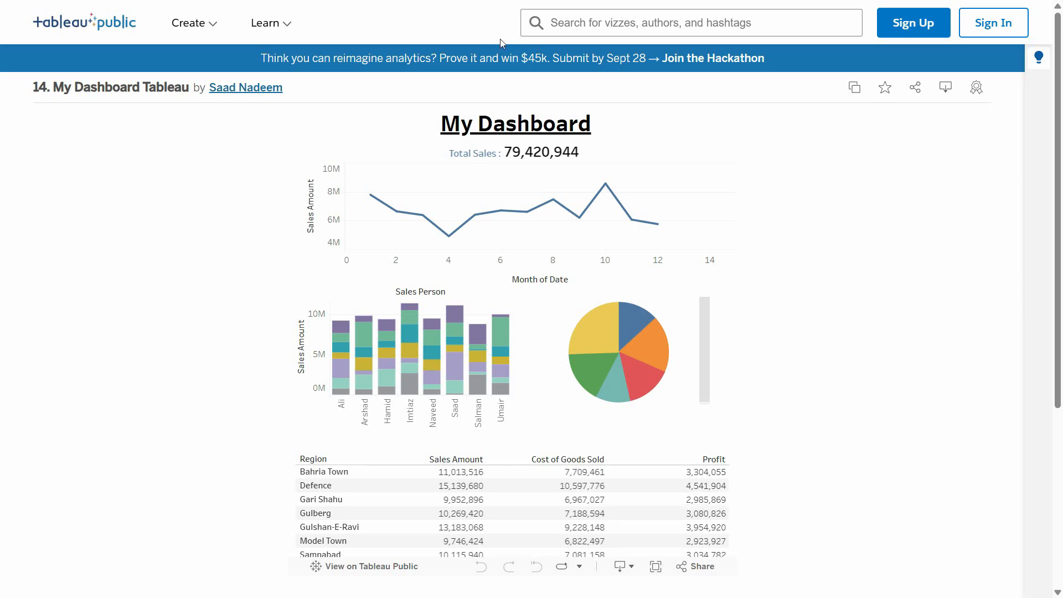
click(928, 77)
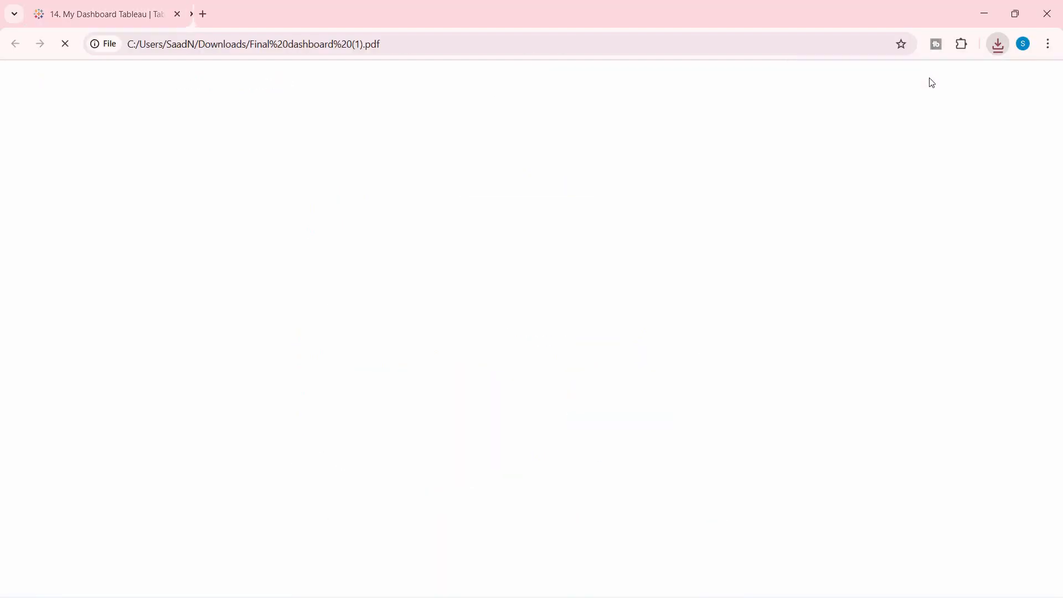
scroll(640, 298, down, 5)
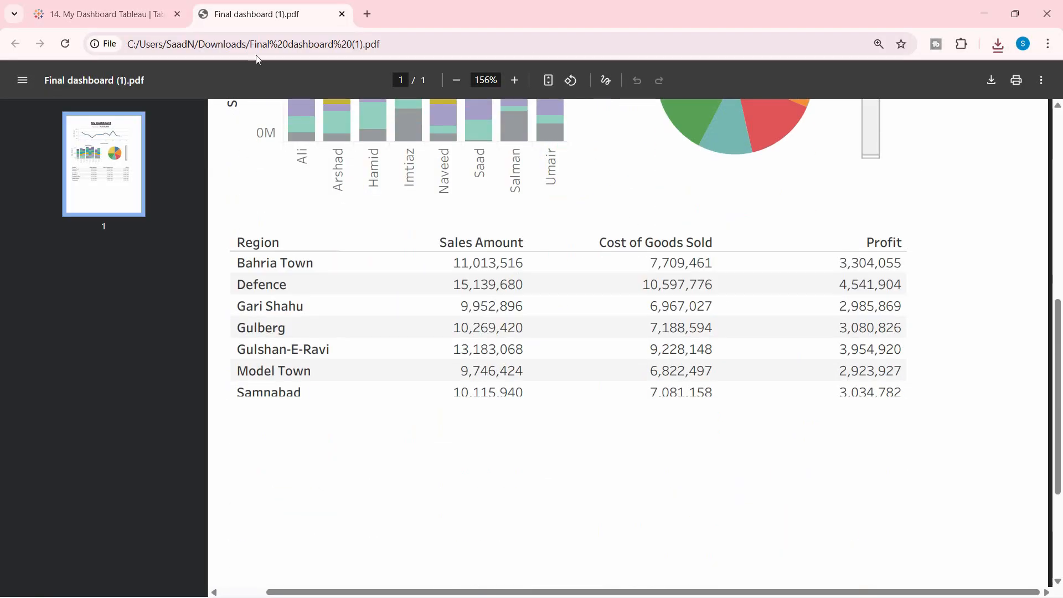
key(ctrl+w)
Step: Check the download options below the published dashboard and the browser's recent downloads
scroll(764, 354, down, 5)
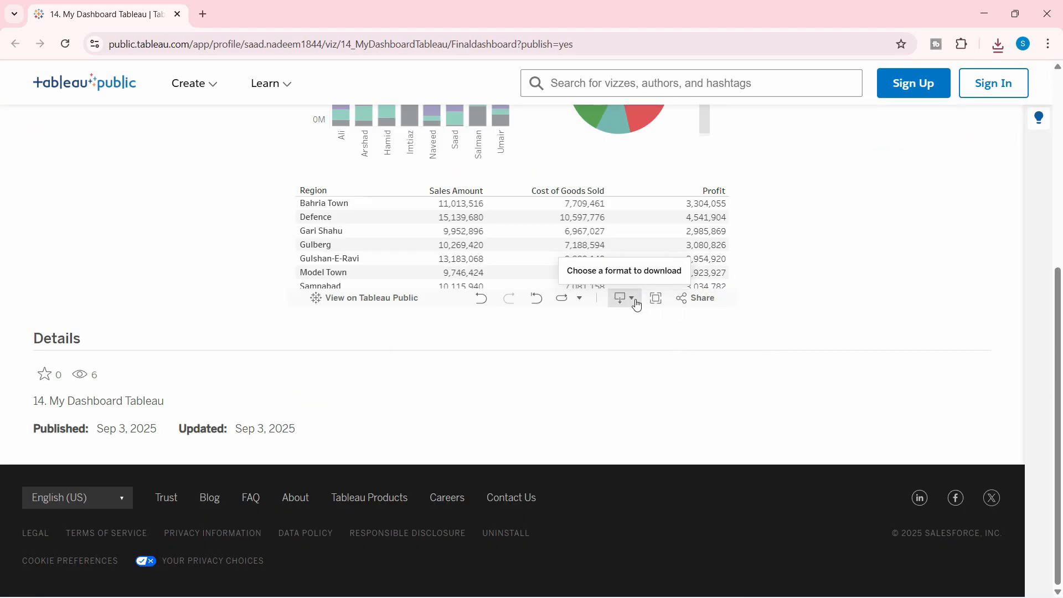
click(999, 49)
click(920, 115)
scroll(906, 437, up, 5)
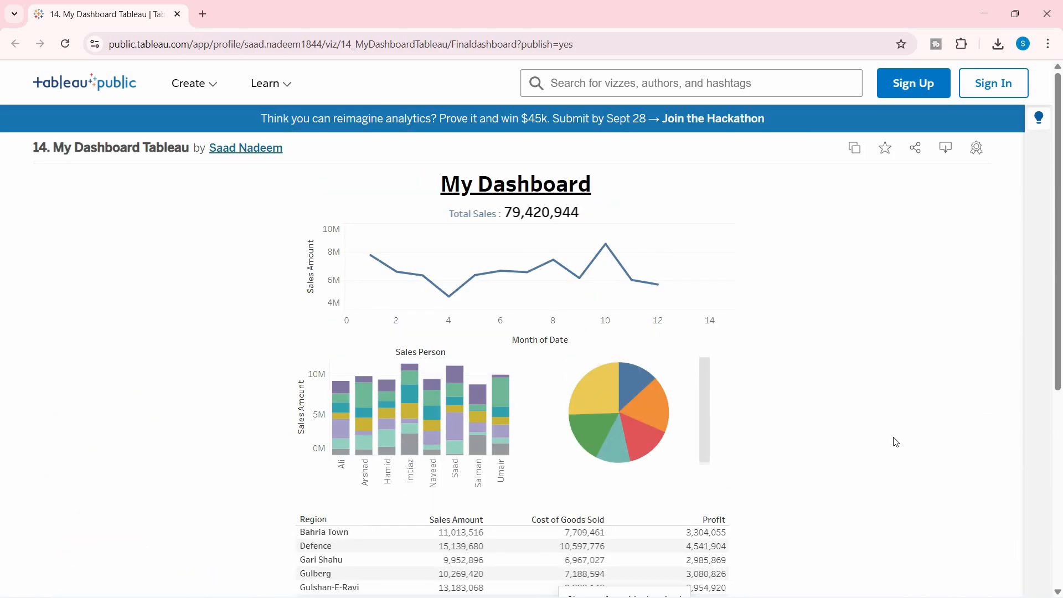